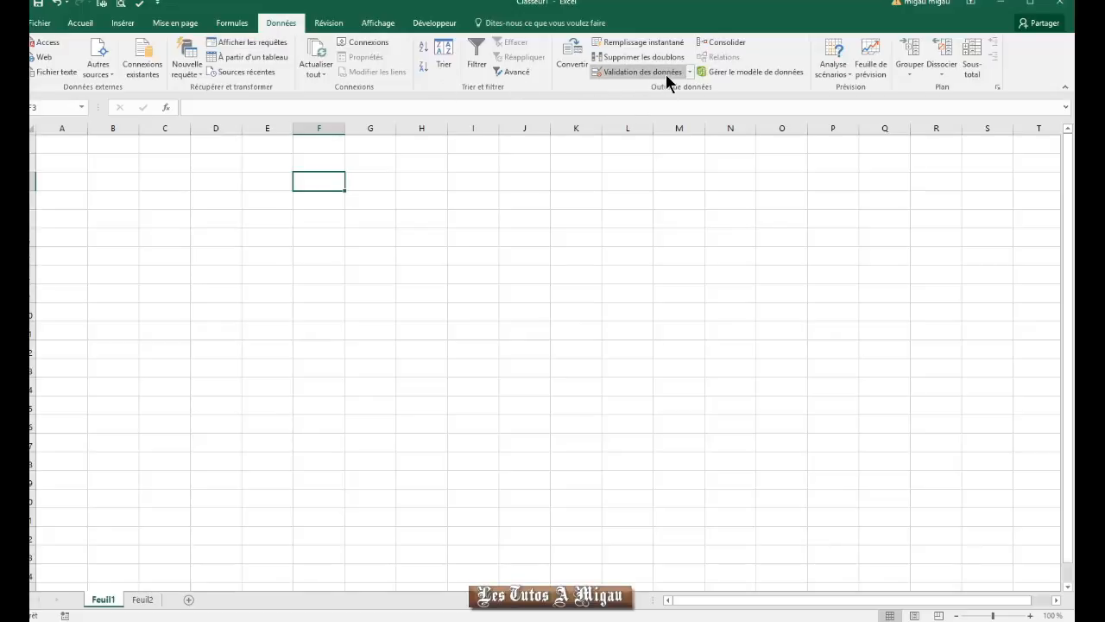
Step: Open data validation for cell F3 on Feuil1 and set the allowed criteria to Liste
{"action": "left_click", "coordinate": [688, 72]}
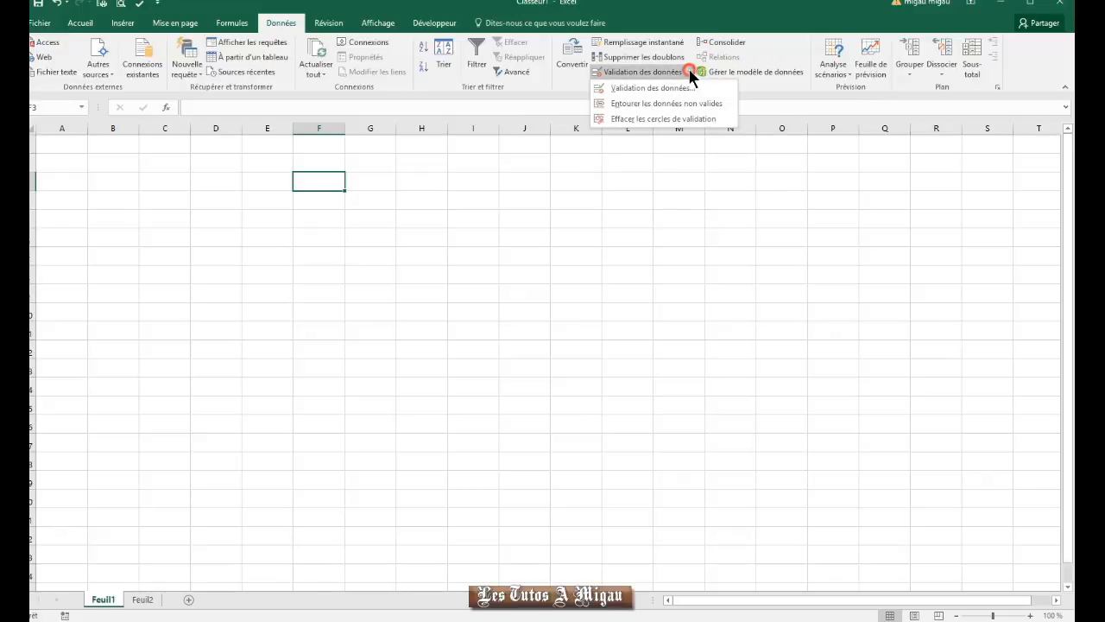
{"action": "left_click", "coordinate": [660, 87]}
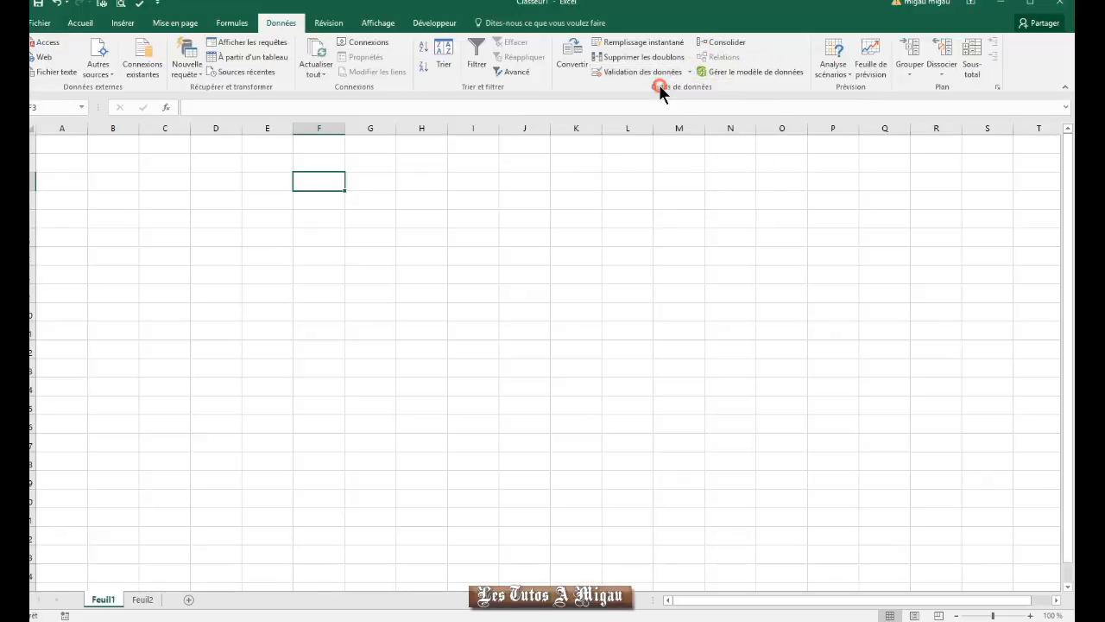
{"action": "left_click_drag", "start_coordinate": [545, 67], "coordinate": [701, 170]}
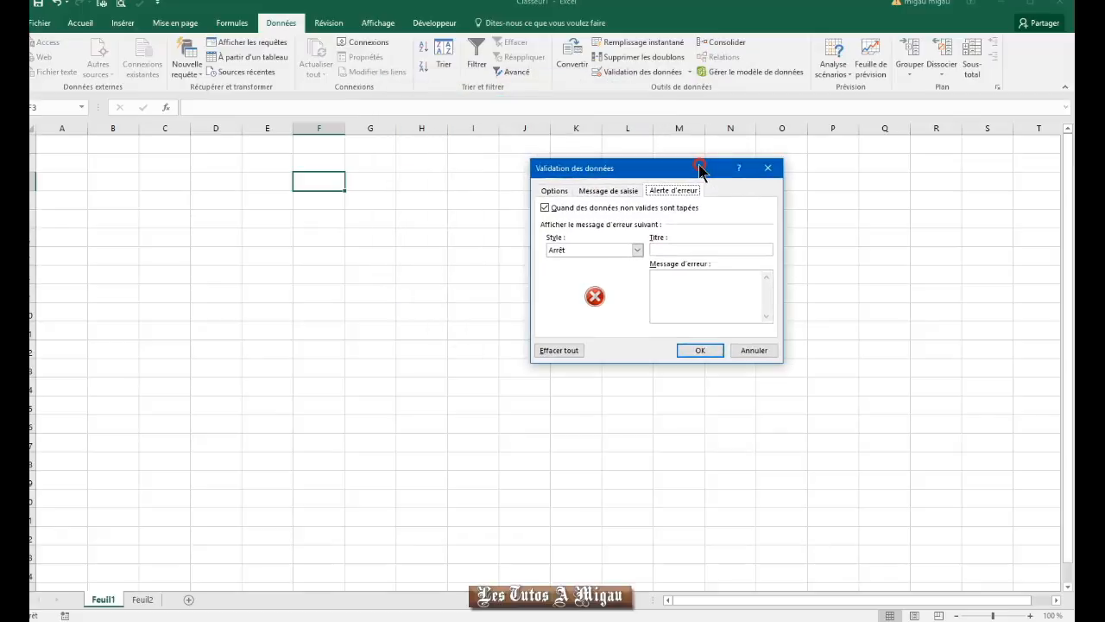
{"action": "left_click_drag", "start_coordinate": [606, 169], "coordinate": [603, 117]}
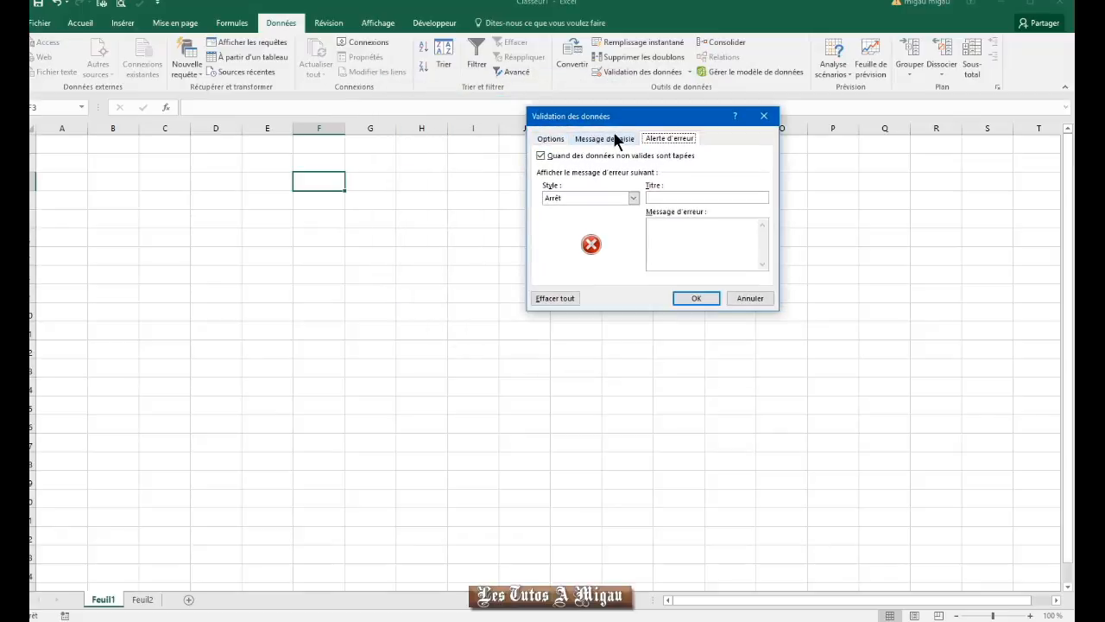
{"action": "left_click", "coordinate": [552, 138]}
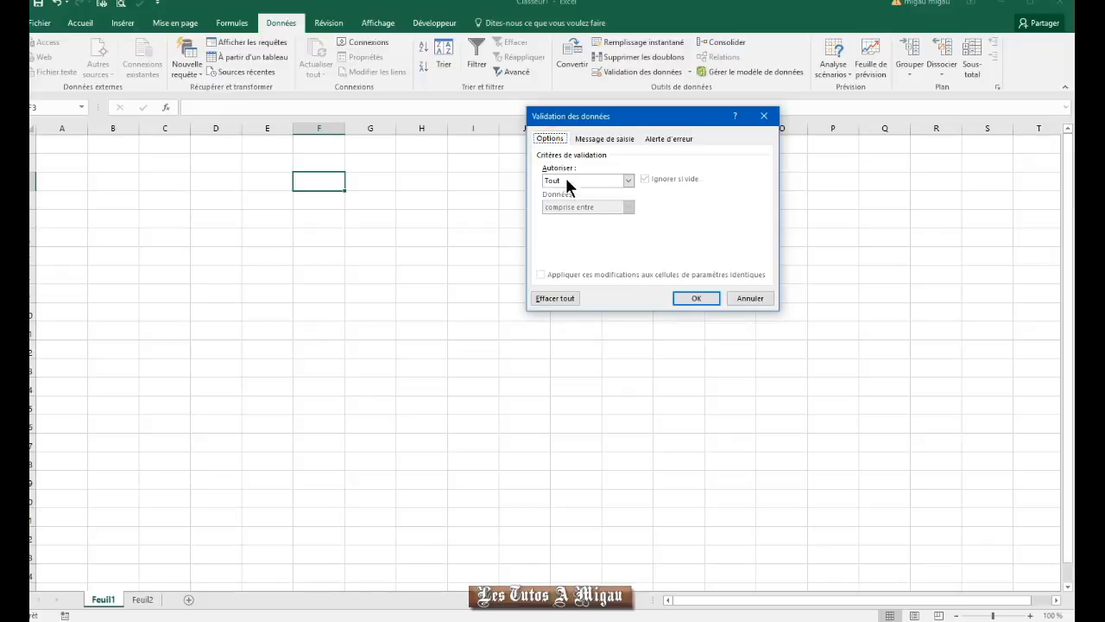
{"action": "left_click", "coordinate": [627, 179]}
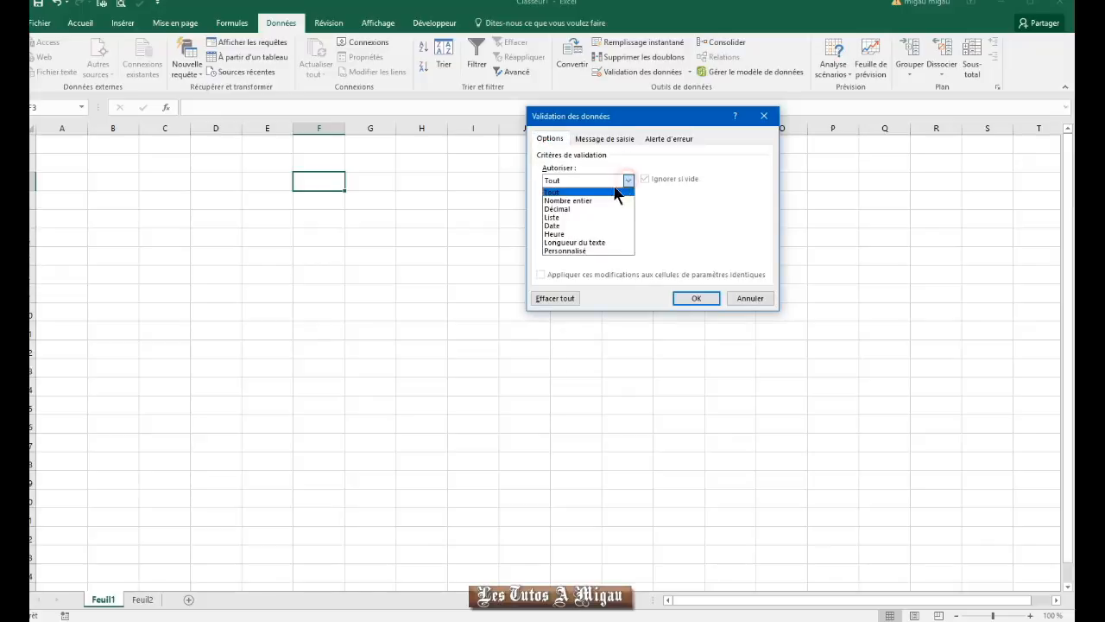
{"action": "left_click", "coordinate": [559, 217]}
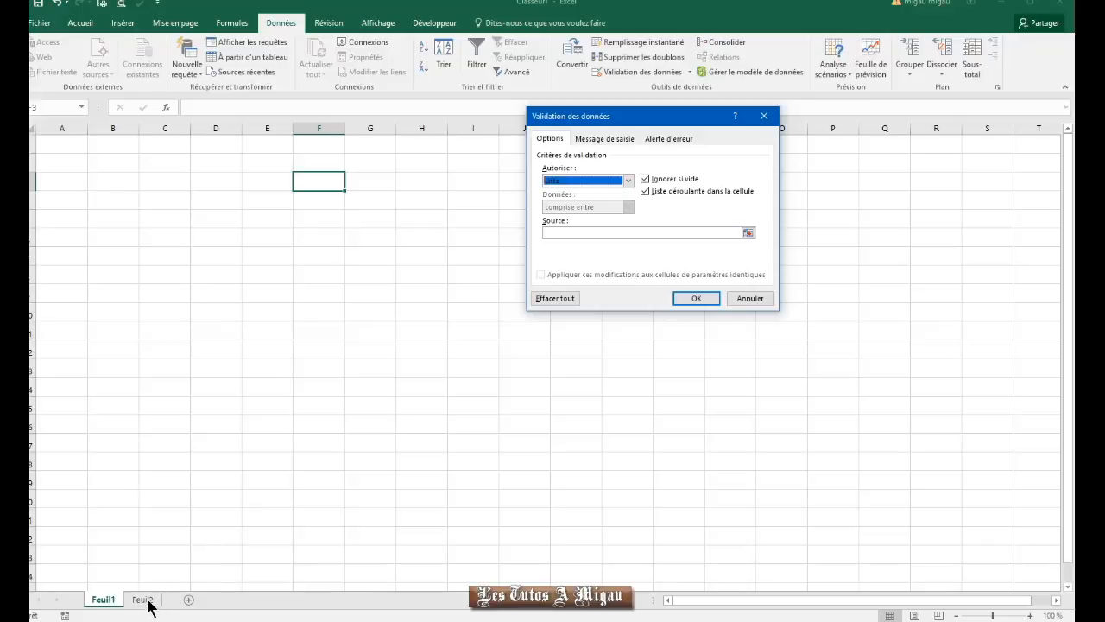
Step: Set the validation list source to the city range =Feuil2!$D$2:$D$20
{"action": "left_click", "coordinate": [748, 233]}
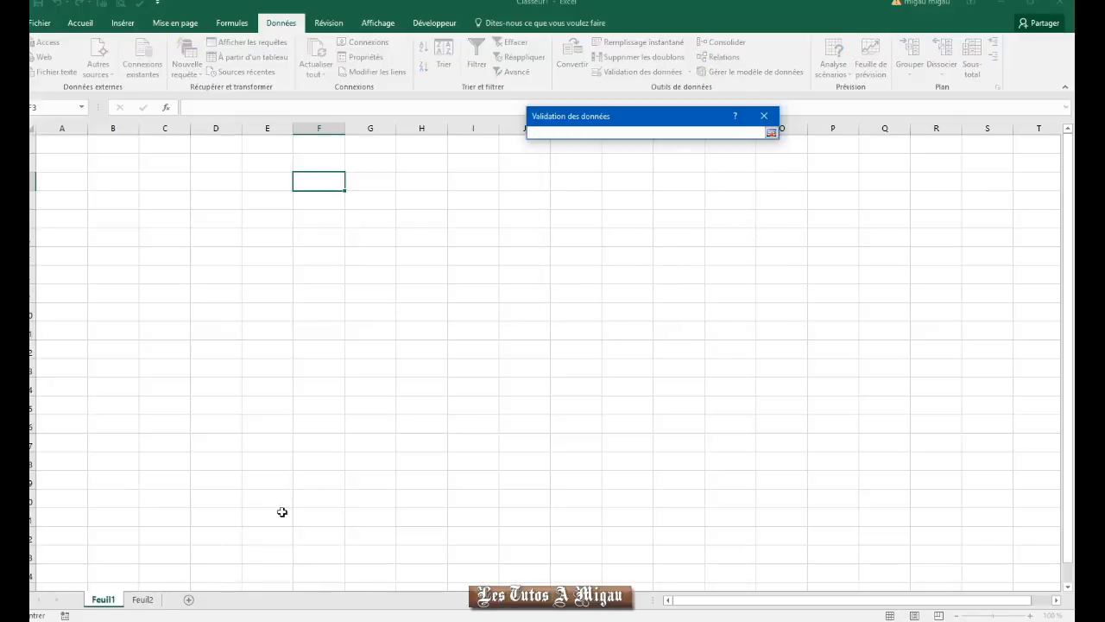
{"action": "left_click", "coordinate": [142, 599]}
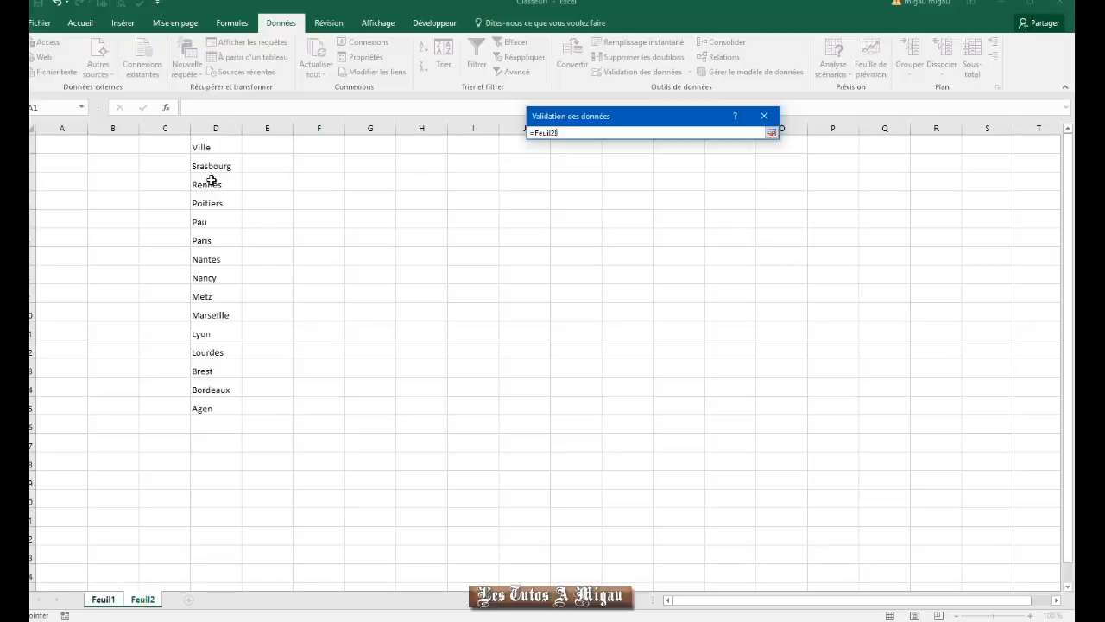
{"action": "left_click_drag", "start_coordinate": [218, 167], "coordinate": [192, 496]}
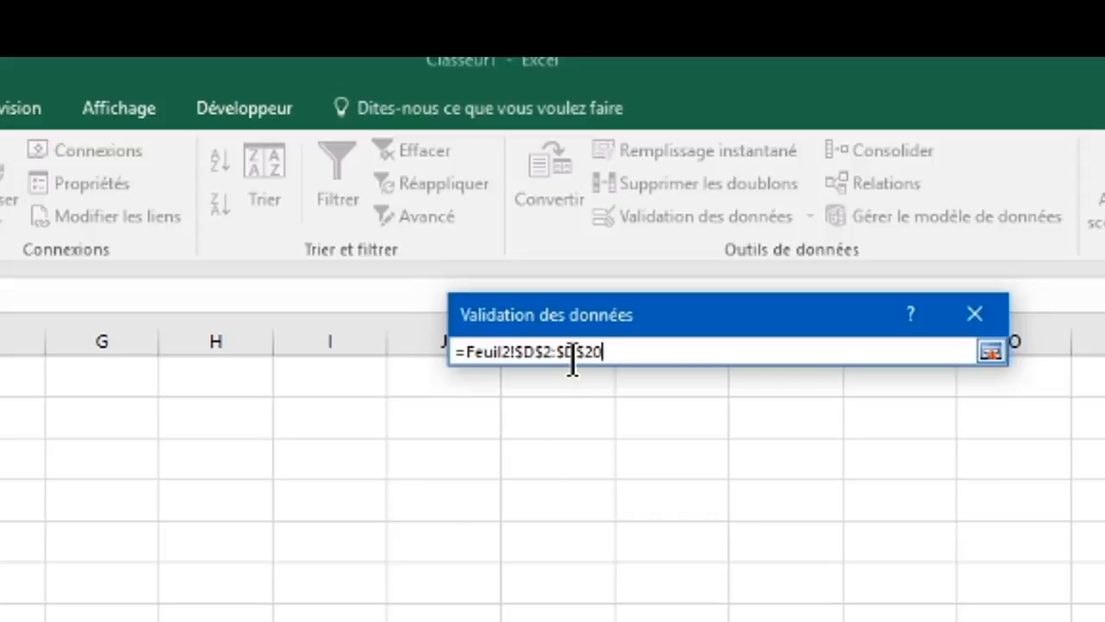
{"action": "left_click", "coordinate": [990, 352]}
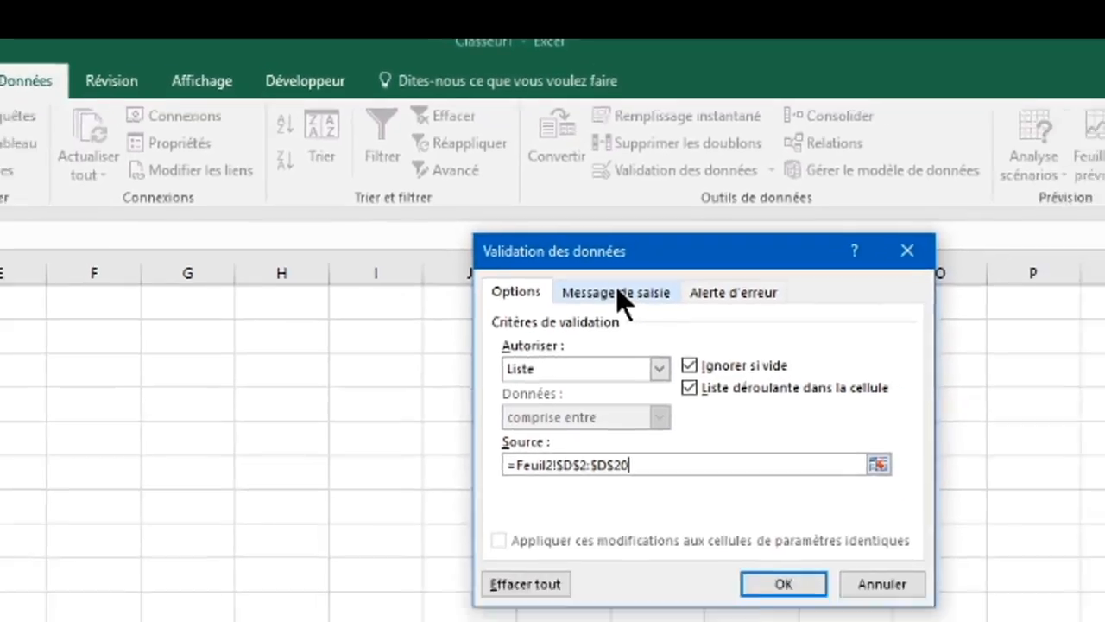
Step: Add an input message titled "Ville" with the text "Choisir une Ville" to the validation rule
{"action": "left_click", "coordinate": [625, 363]}
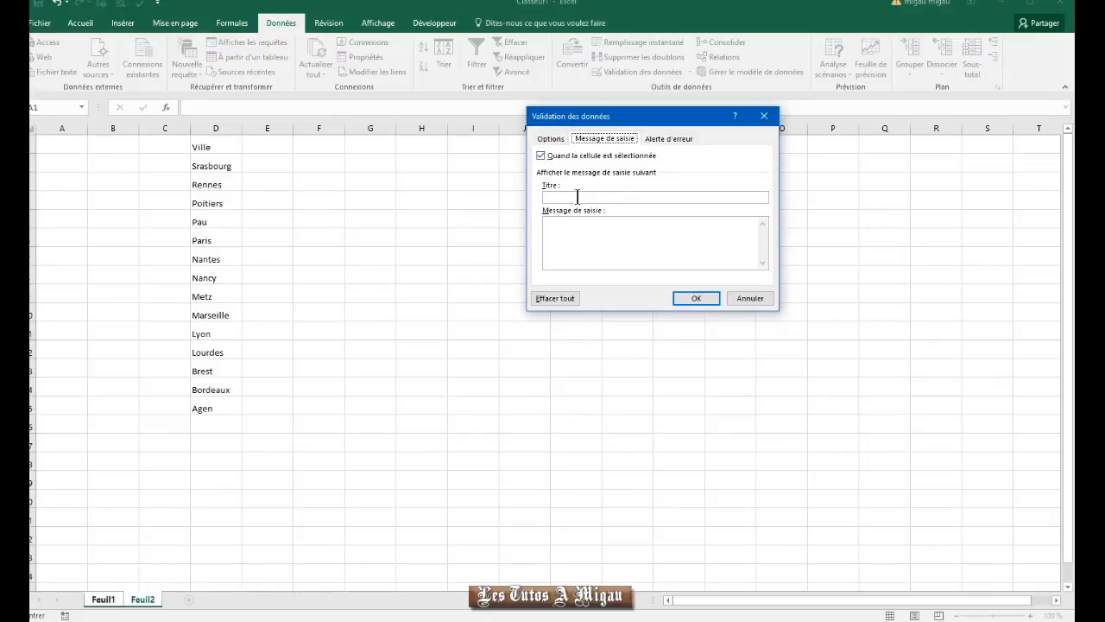
{"action": "left_click", "coordinate": [561, 197]}
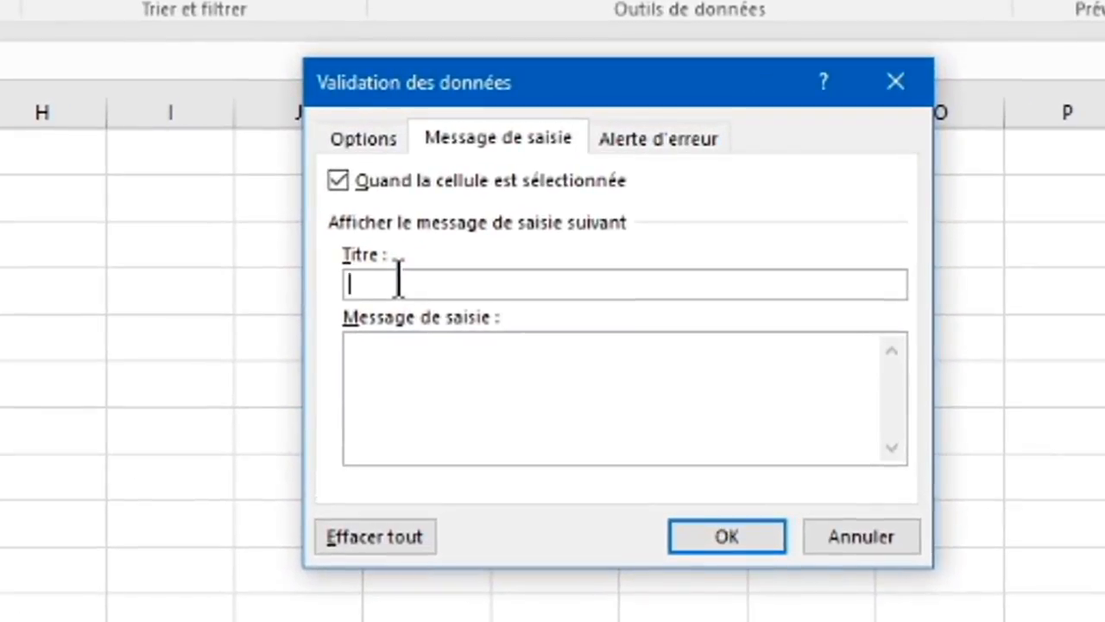
{"action": "type", "text": "Ville"}
{"action": "left_click", "coordinate": [366, 359]}
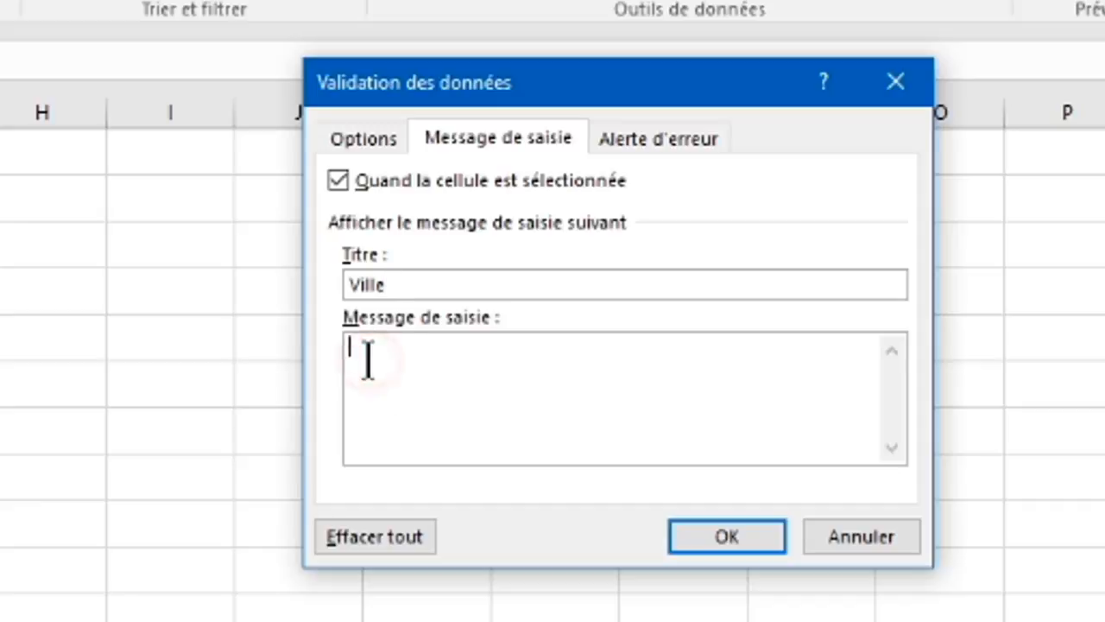
{"action": "type", "text": "Choisir une Ville"}
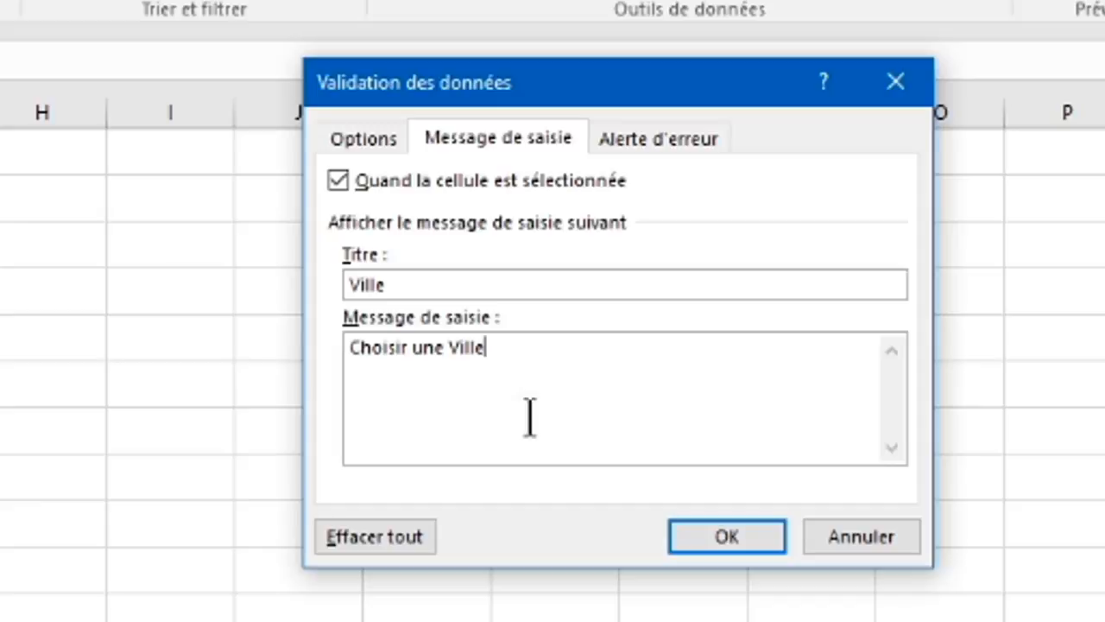
Step: Set the error alert style to Avertissement and its title to "Attention"
{"action": "left_click", "coordinate": [656, 138]}
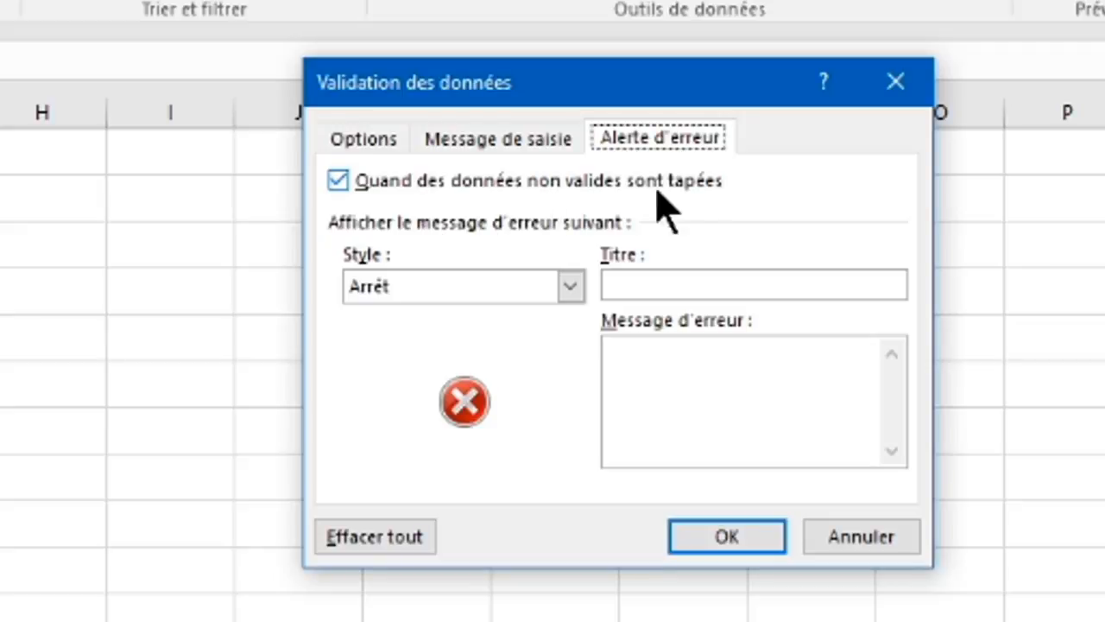
{"action": "left_click", "coordinate": [571, 286]}
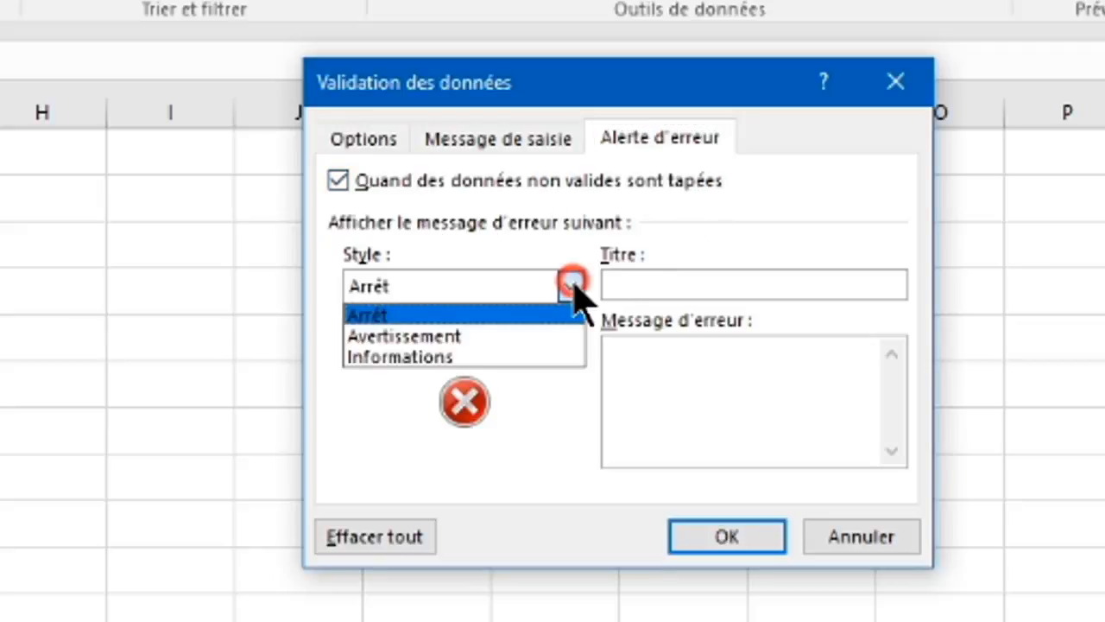
{"action": "left_click", "coordinate": [424, 335]}
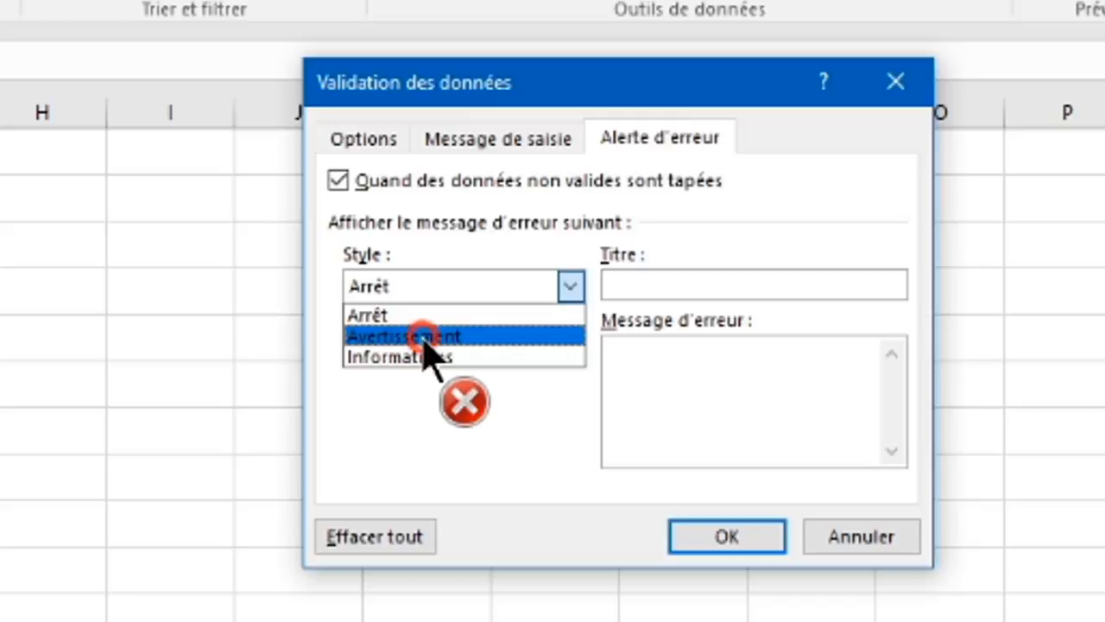
{"action": "left_click", "coordinate": [614, 287]}
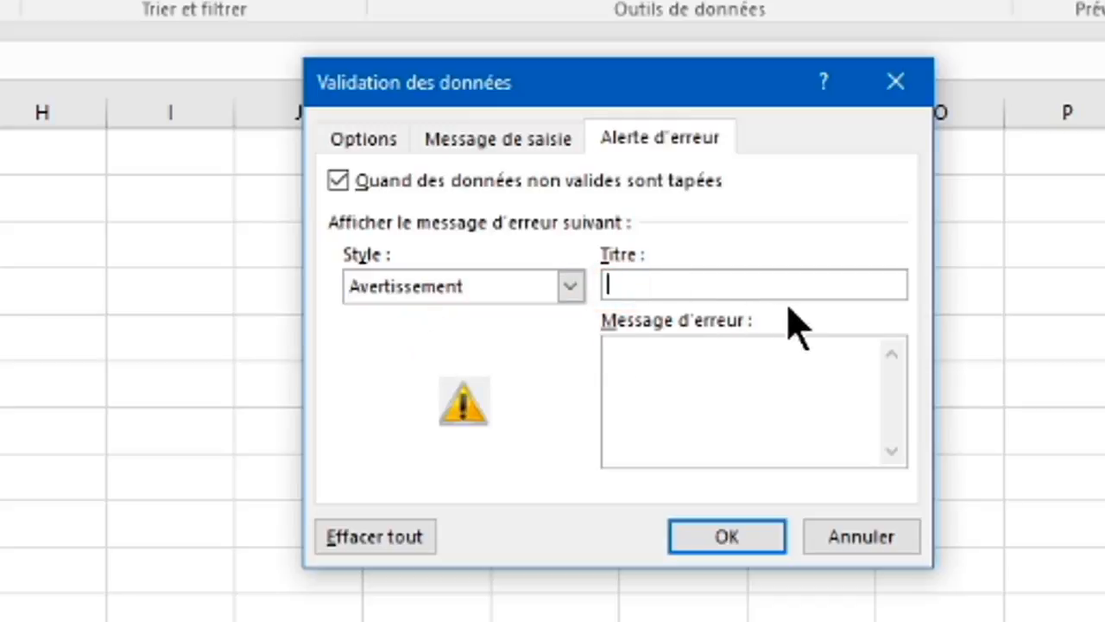
{"action": "type", "text": "Atten"}
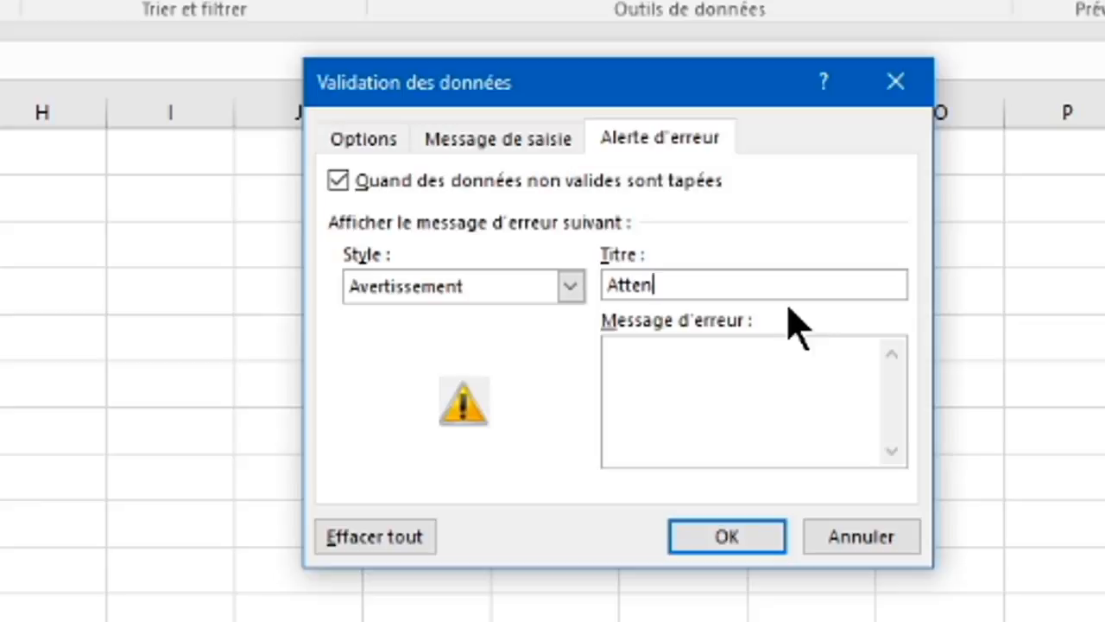
{"action": "type", "text": "tion"}
Step: Set the error message to "Données érronées" and apply the validation rule to F3
{"action": "left_click", "coordinate": [631, 362]}
{"action": "type", "text": "Don"}
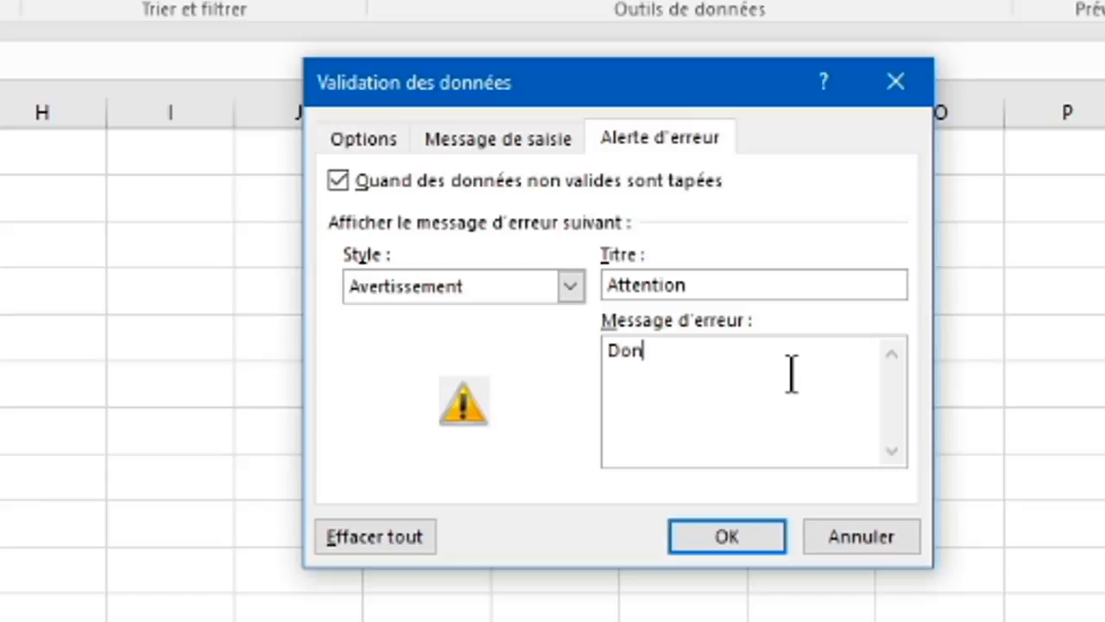
{"action": "type", "text": "nées érronnées"}
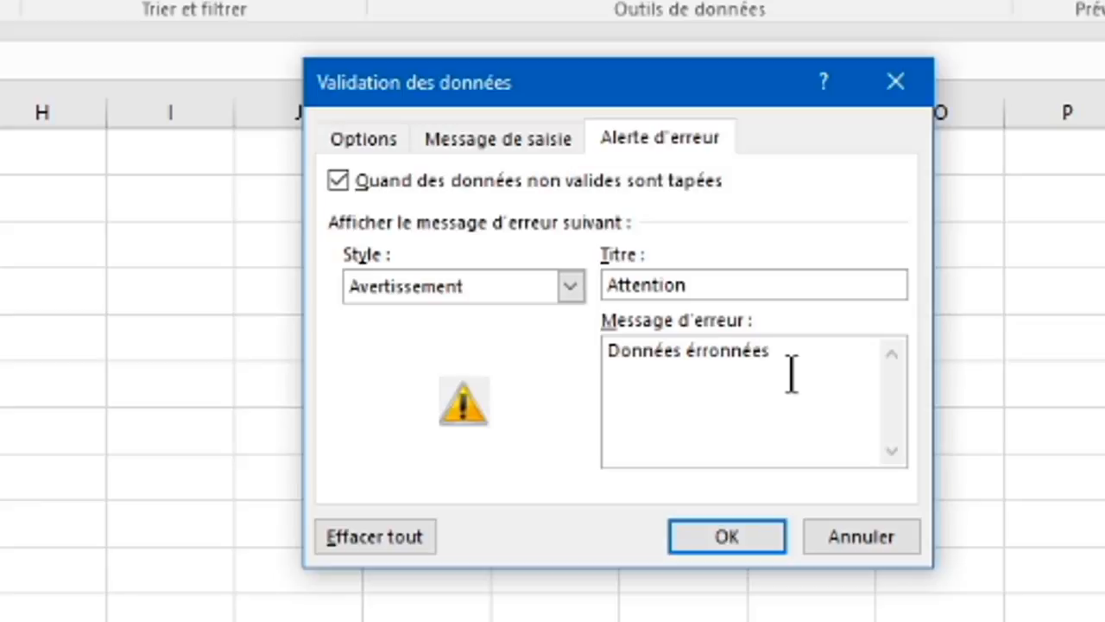
{"action": "key", "text": "BackSpace"}
{"action": "key", "text": "BackSpace"}
{"action": "key", "text": "BackSpace"}
{"action": "key", "text": "BackSpace"}
{"action": "type", "text": "ées"}
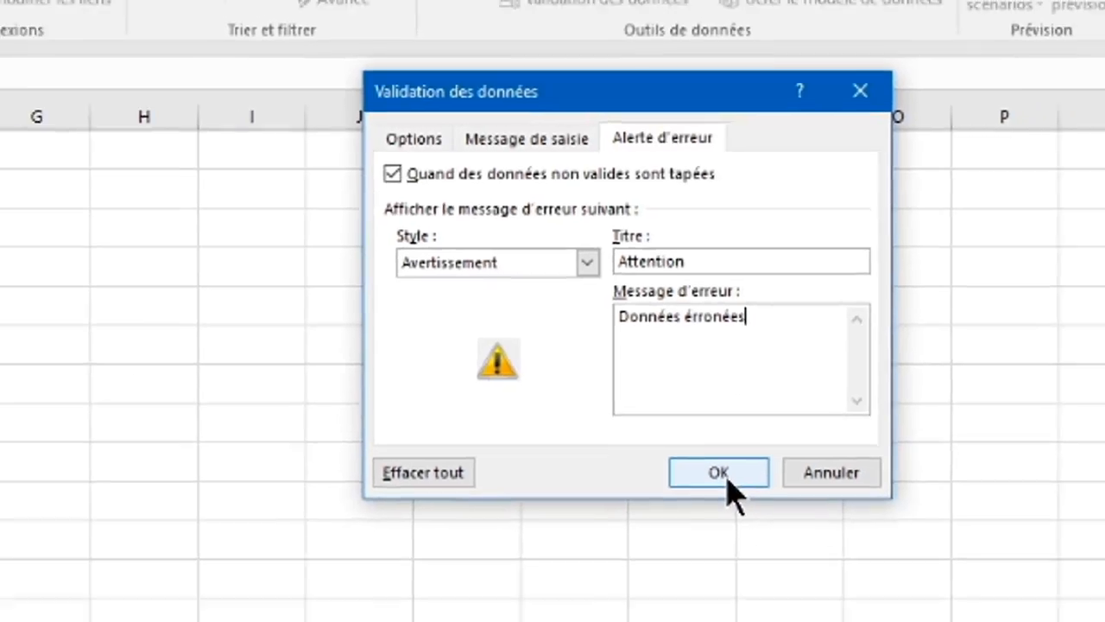
{"action": "left_click", "coordinate": [729, 540]}
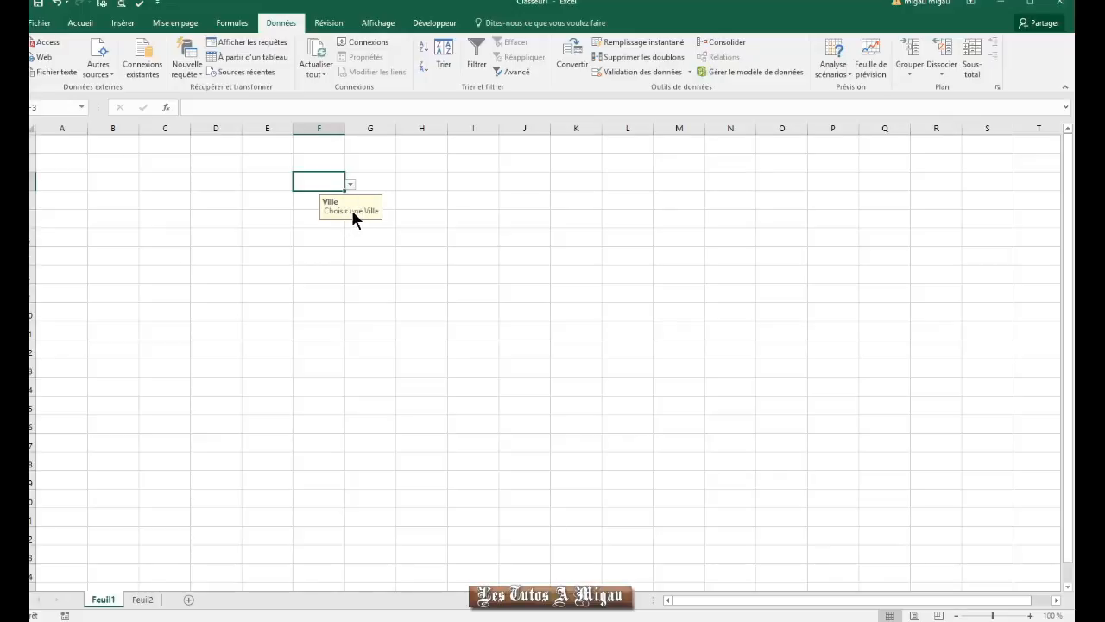
Step: Turn off the input message shown when cell F3 is selected in its validation settings
{"action": "left_click", "coordinate": [690, 71]}
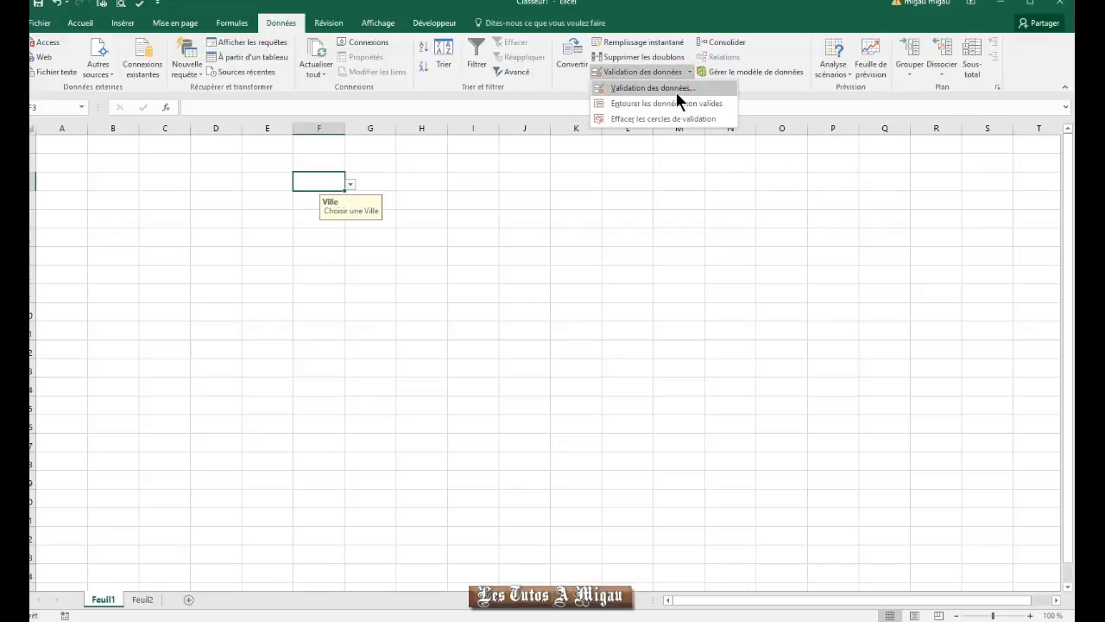
{"action": "left_click", "coordinate": [667, 89]}
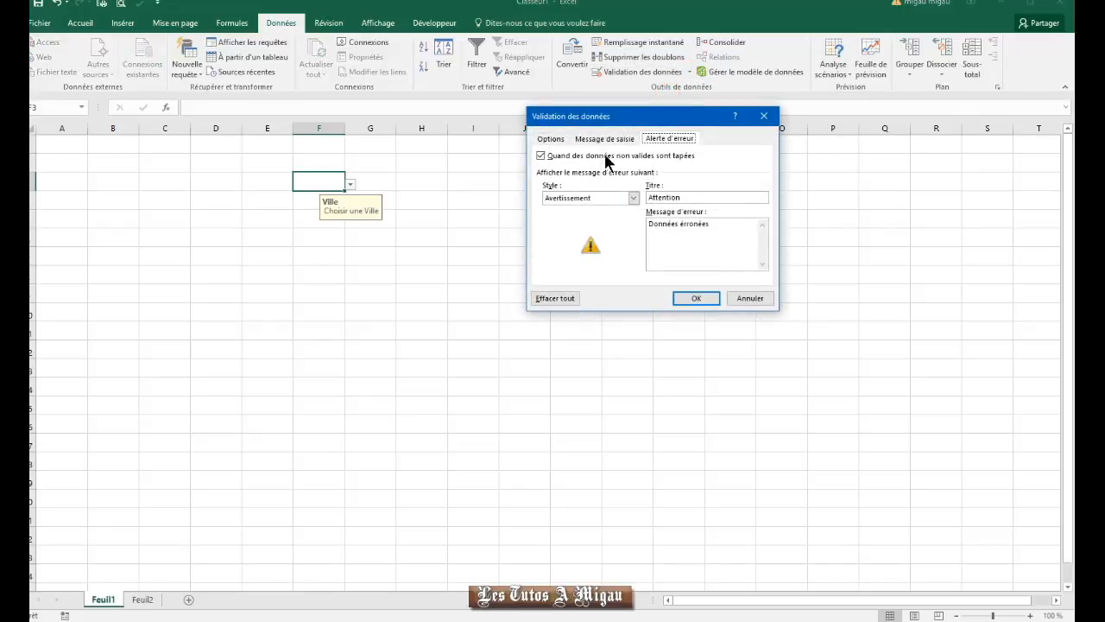
{"action": "left_click", "coordinate": [605, 139]}
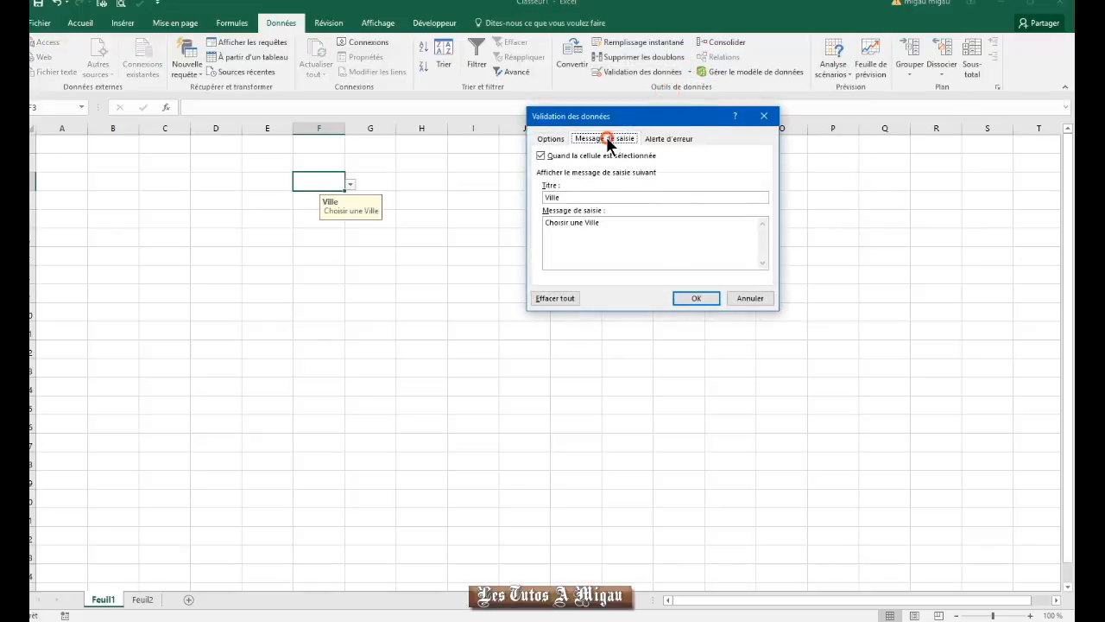
{"action": "left_click", "coordinate": [541, 156]}
{"action": "left_click", "coordinate": [695, 301]}
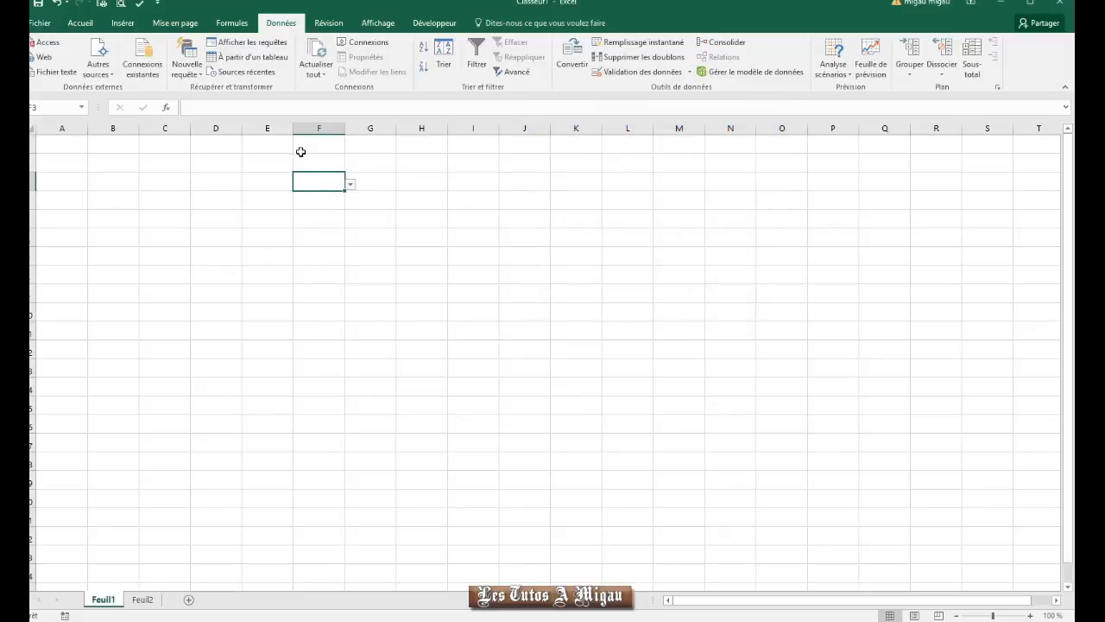
Step: Look through the cities offered by the dropdown list in cell F3
{"action": "left_click", "coordinate": [349, 184]}
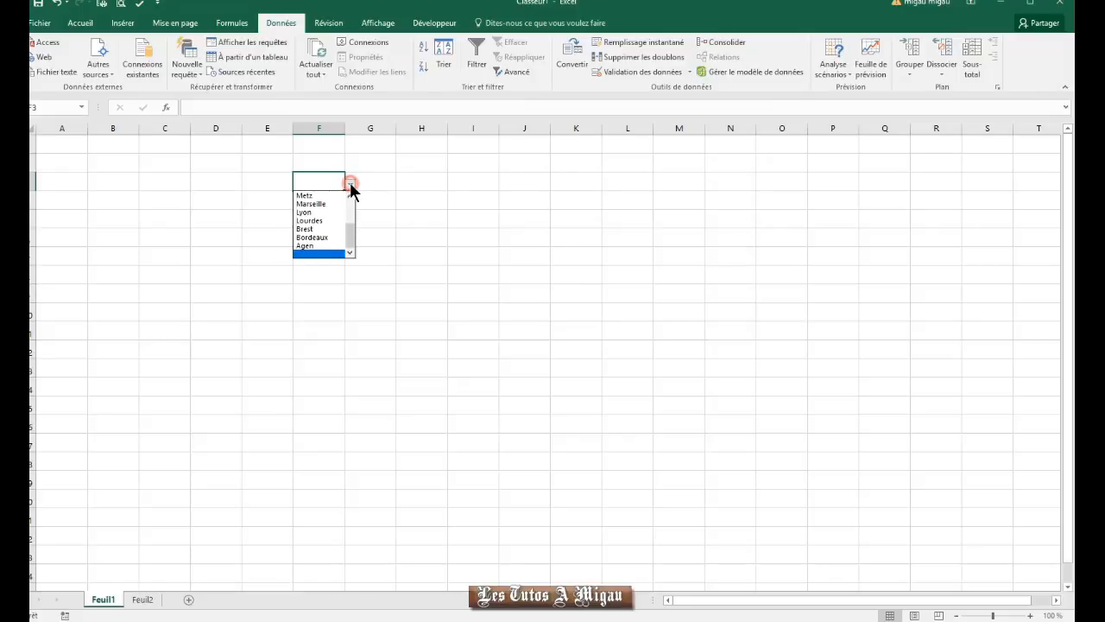
{"action": "mouse_move", "coordinate": [350, 203]}
{"action": "left_mouse_down"}
{"action": "mouse_move", "coordinate": [352, 246]}
{"action": "mouse_move", "coordinate": [351, 217]}
{"action": "left_mouse_up"}
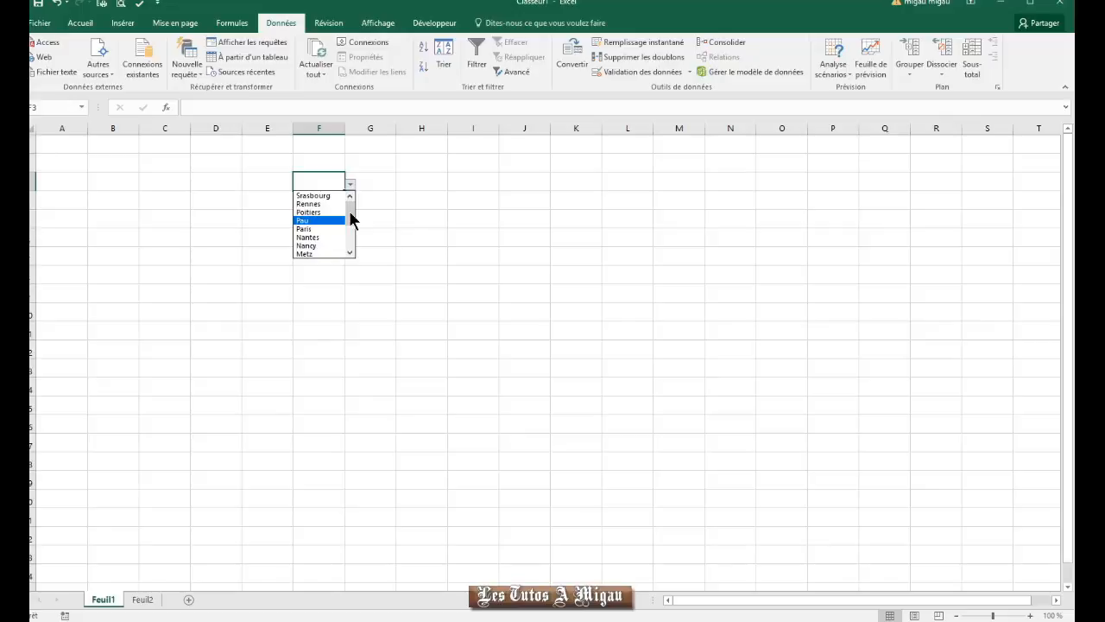
{"action": "left_click", "coordinate": [142, 604]}
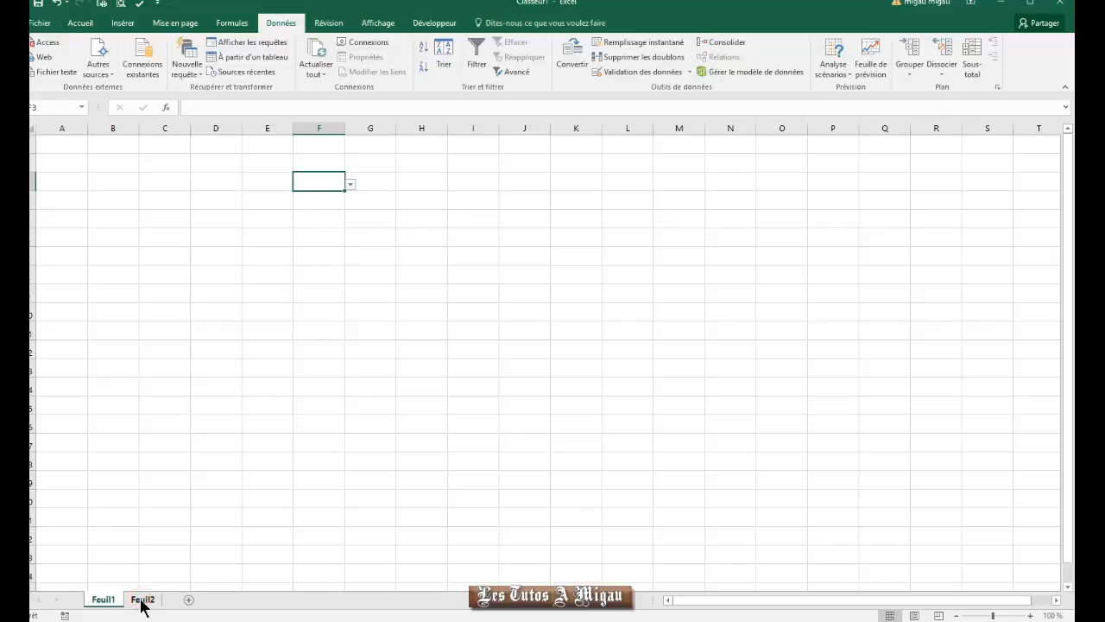
Step: Sort the city names in D2:D15 on Feuil2 from A to Z, leaving the Ville header out of the selection
{"action": "left_click", "coordinate": [142, 604]}
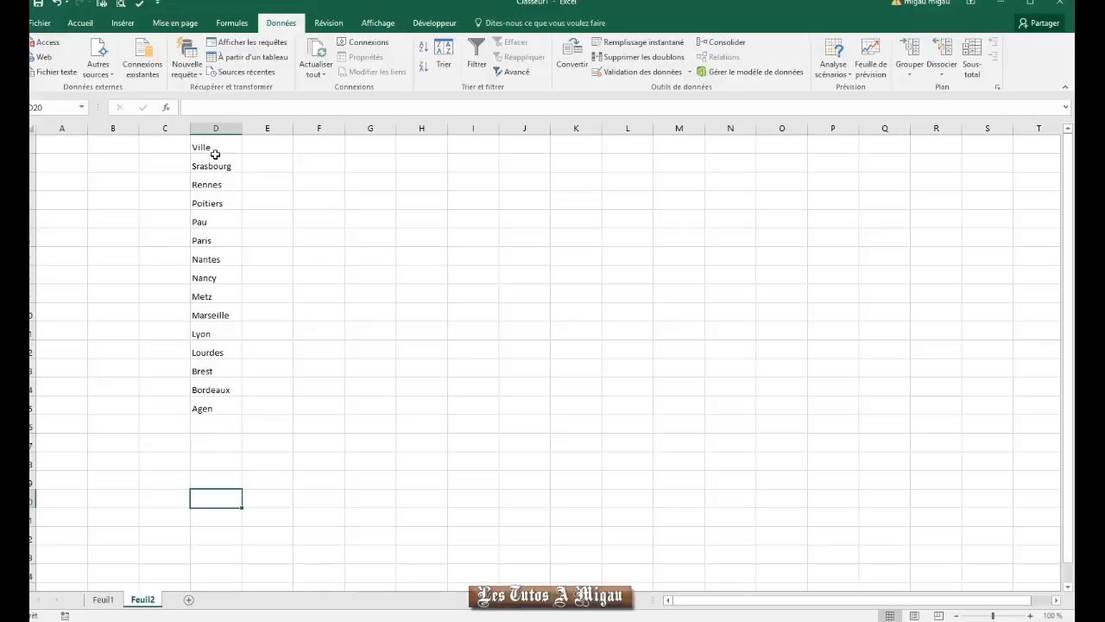
{"action": "left_click_drag", "start_coordinate": [214, 164], "coordinate": [189, 326]}
{"action": "left_click_drag", "start_coordinate": [197, 393], "coordinate": [223, 410]}
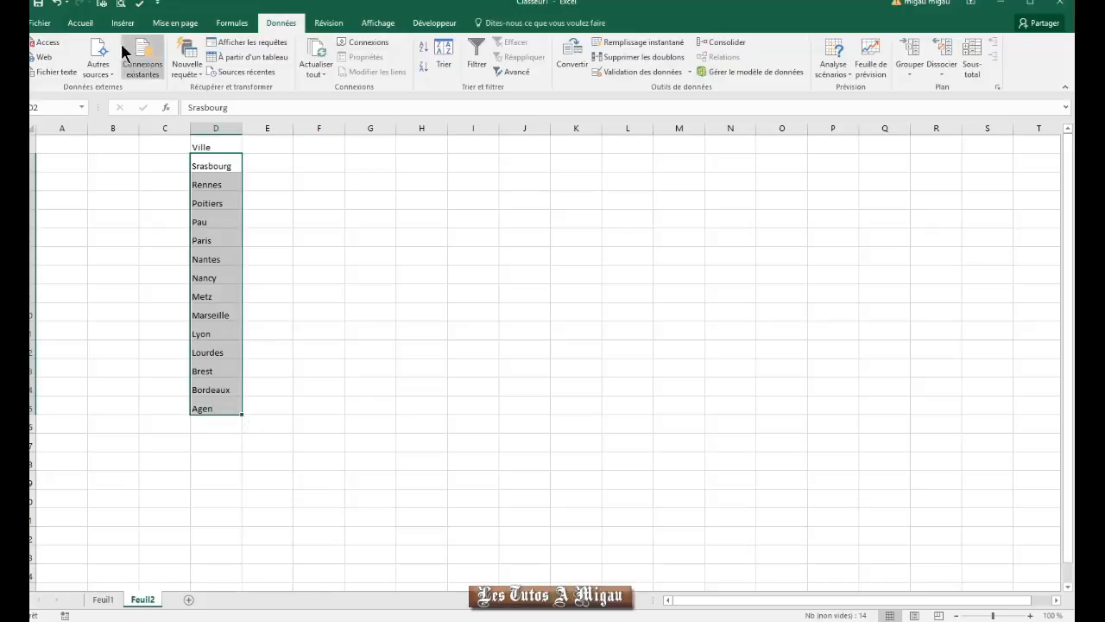
{"action": "left_click", "coordinate": [217, 165]}
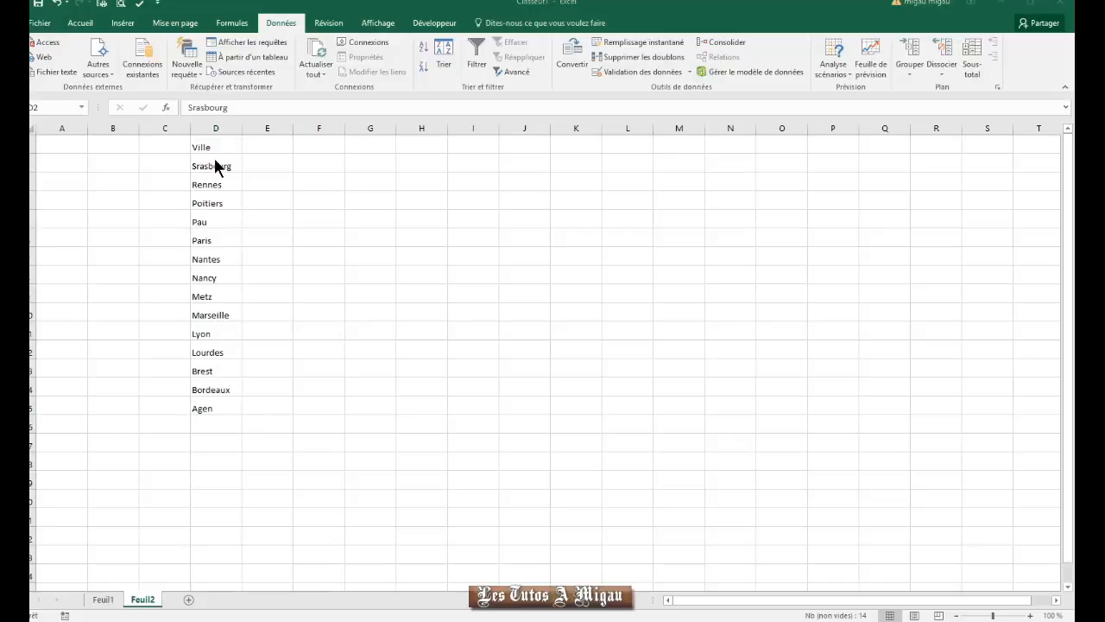
{"action": "key", "text": "ctrl+shift+Down"}
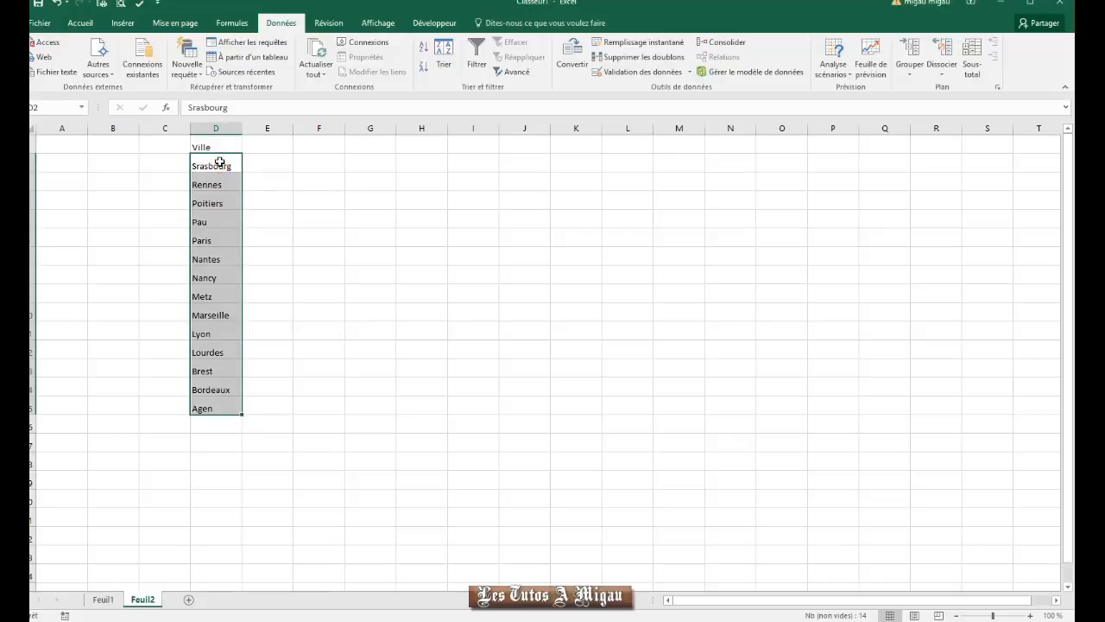
{"action": "left_click", "coordinate": [81, 24]}
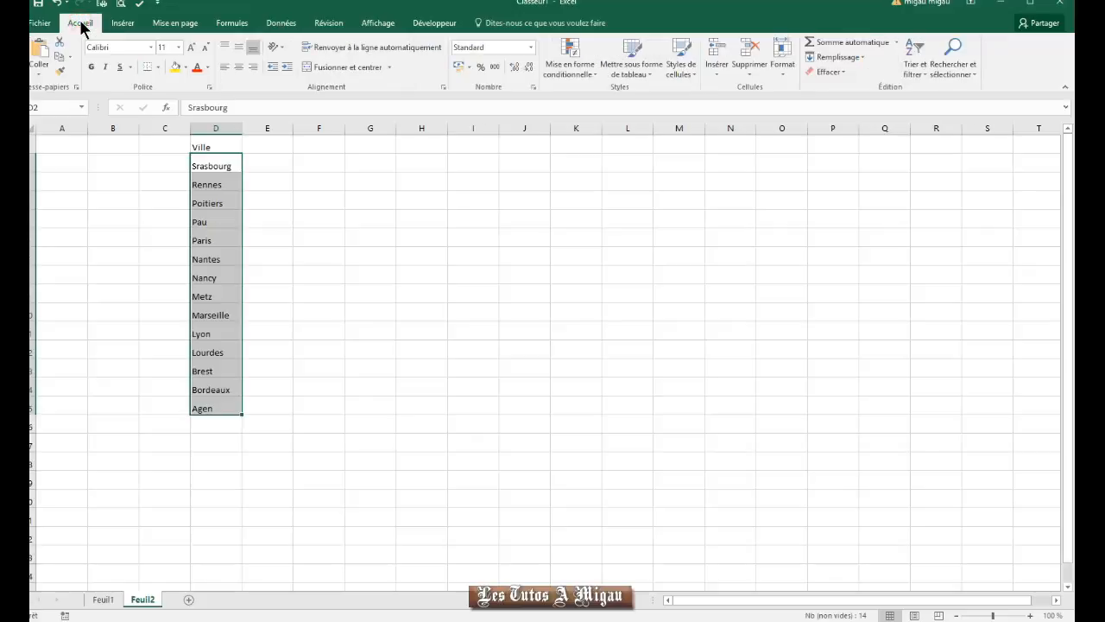
{"action": "left_click", "coordinate": [923, 71]}
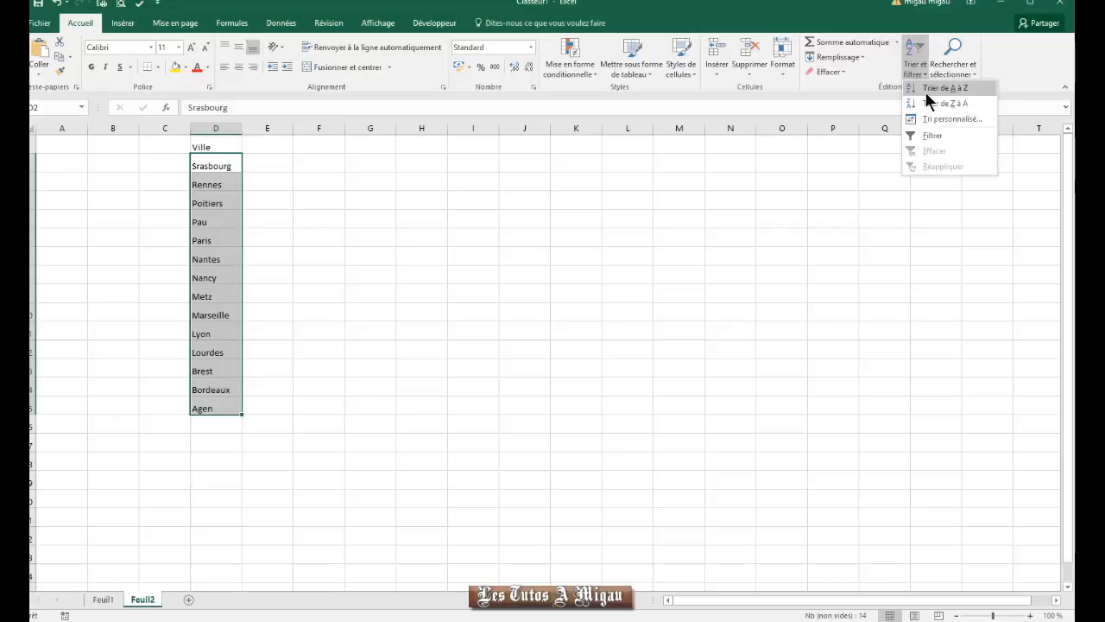
{"action": "left_click", "coordinate": [932, 89]}
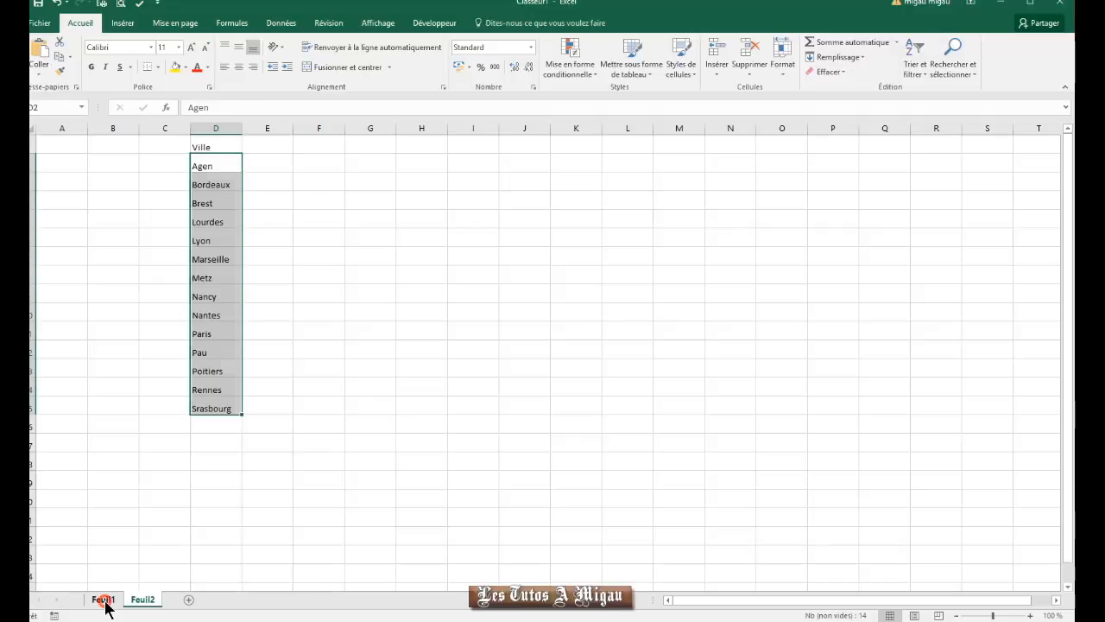
Step: Check the order of the cities in the dropdown list of cell F3 on Feuil1
{"action": "left_click", "coordinate": [103, 601]}
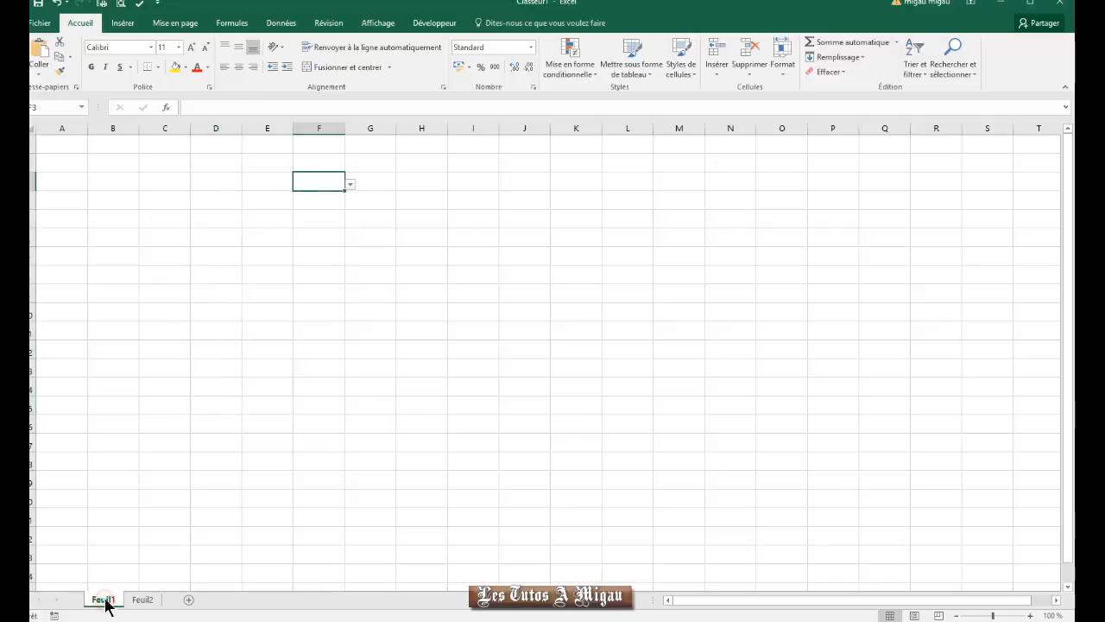
{"action": "left_click", "coordinate": [351, 184]}
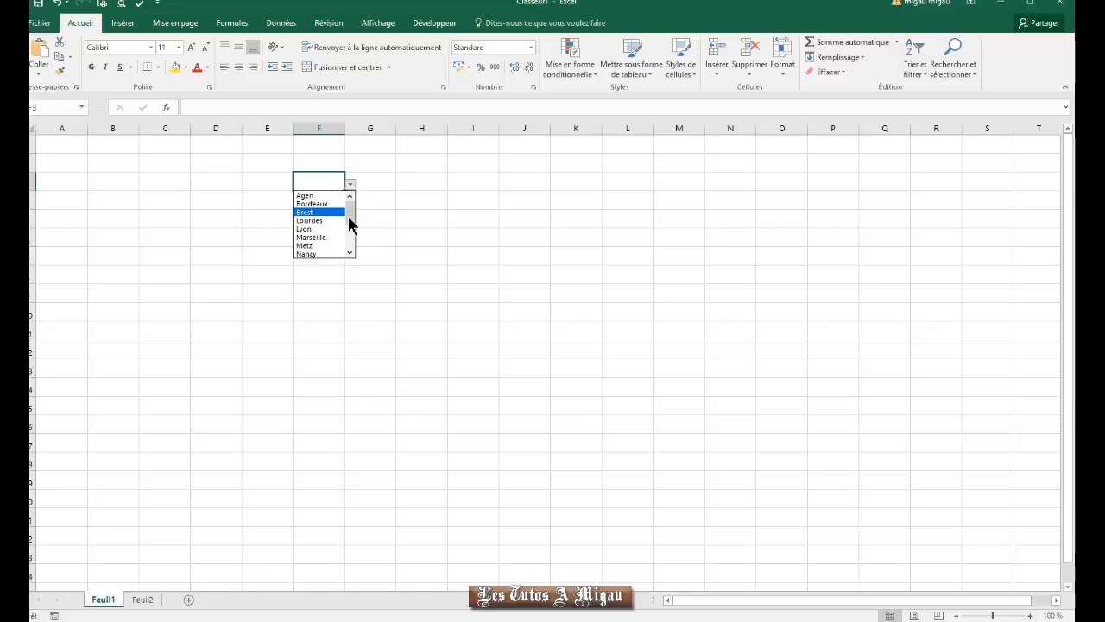
{"action": "left_click_drag", "start_coordinate": [349, 212], "coordinate": [347, 254]}
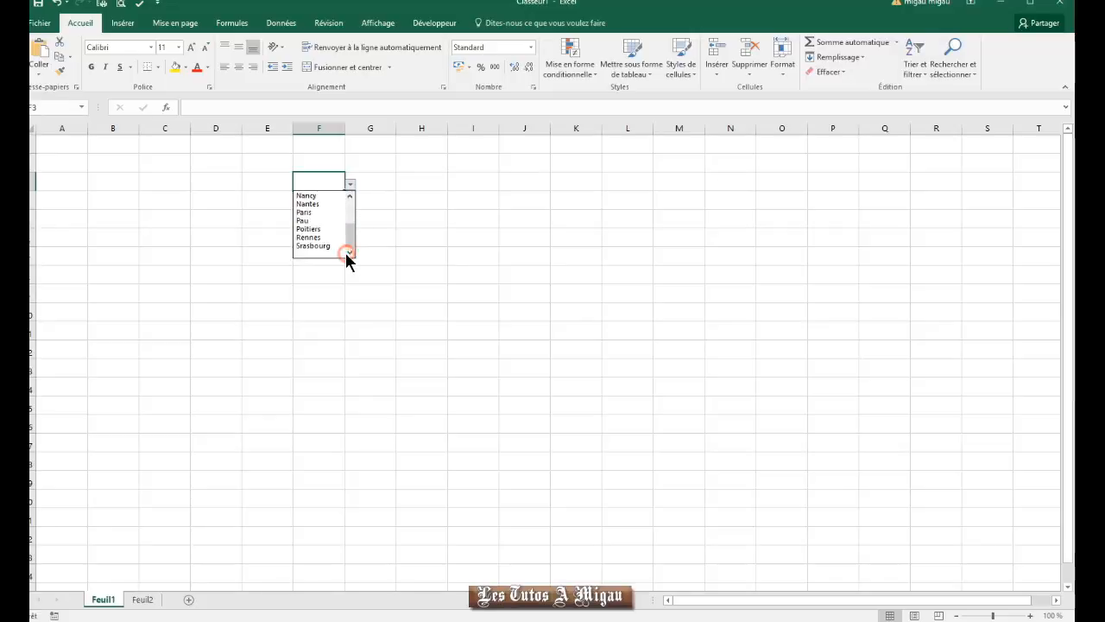
{"action": "left_click", "coordinate": [343, 273]}
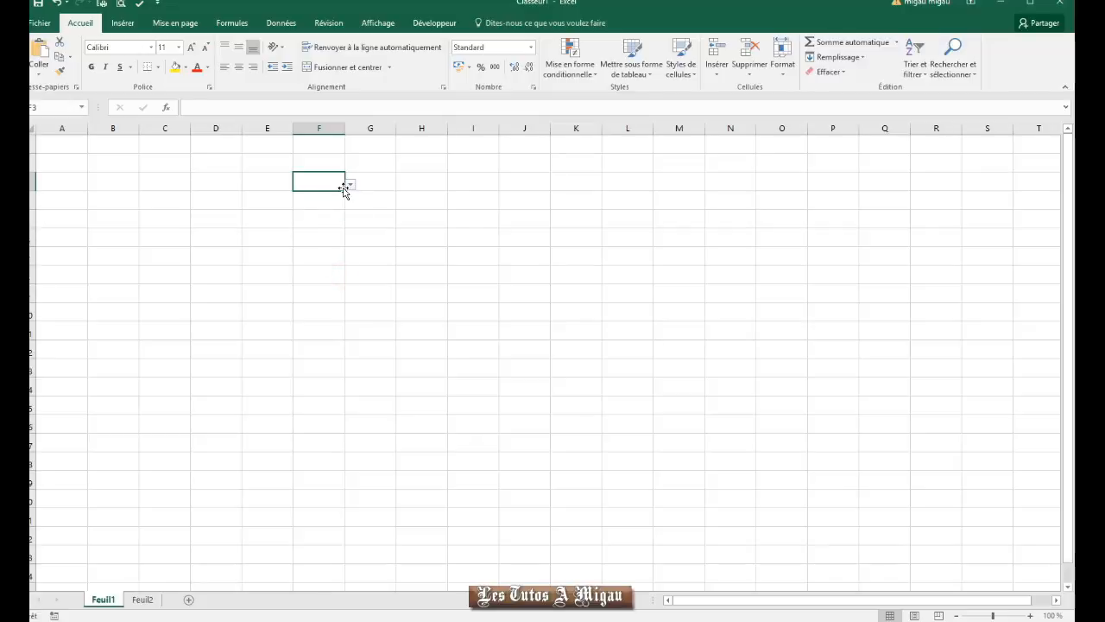
Step: Extend the city dropdown list from F3 down to F20 and check the choices offered in F3
{"action": "left_click_drag", "start_coordinate": [342, 192], "coordinate": [337, 505]}
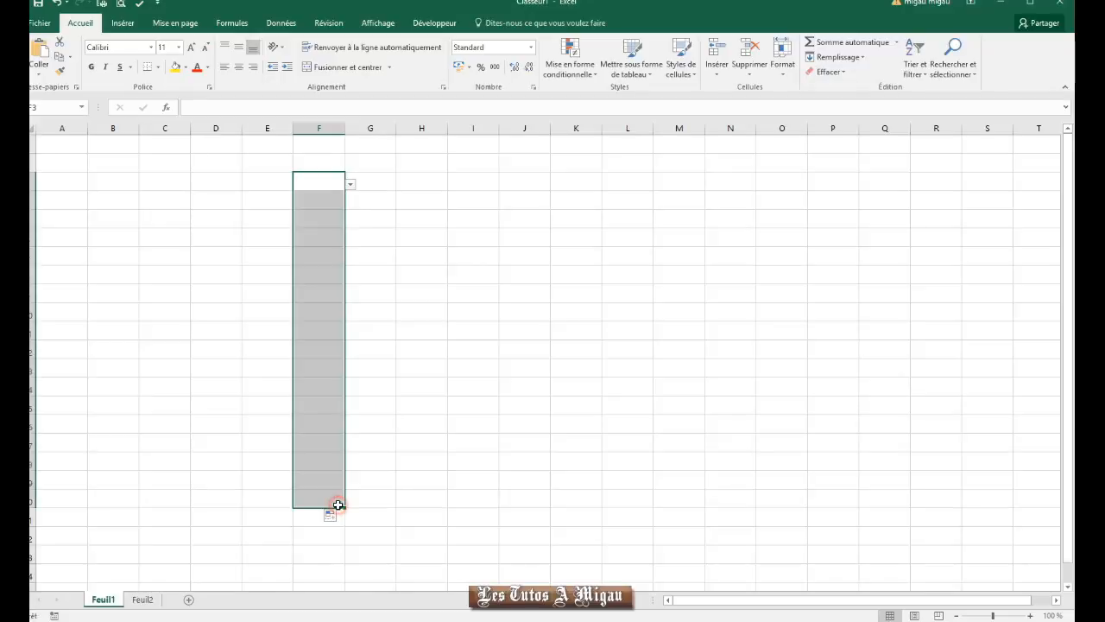
{"action": "left_click", "coordinate": [349, 184]}
{"action": "left_click_drag", "start_coordinate": [349, 233], "coordinate": [351, 177]}
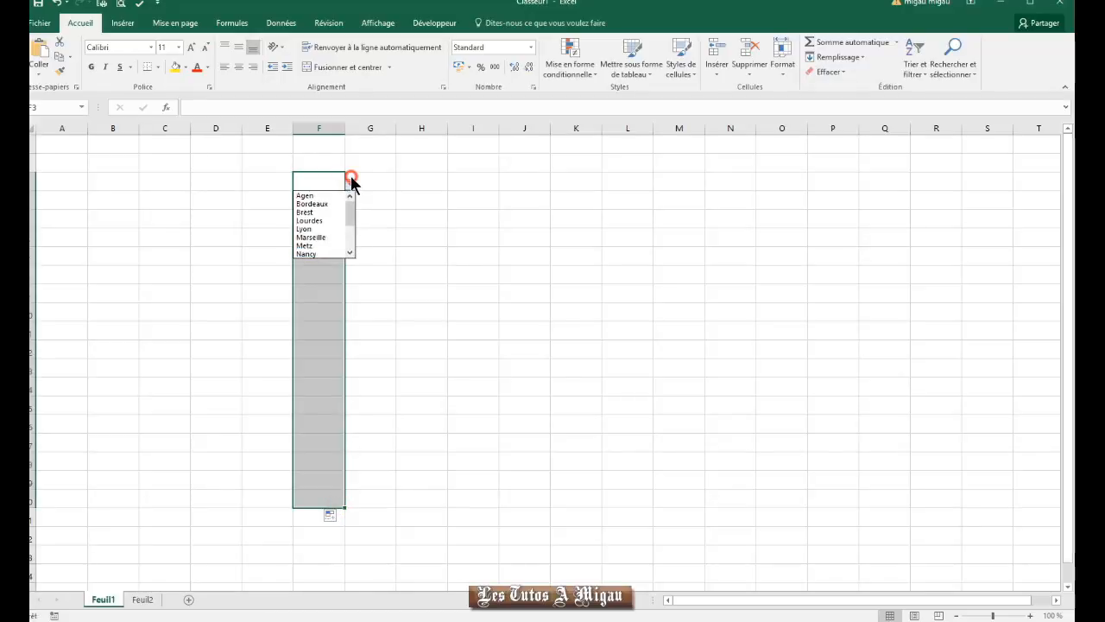
Step: Try out the copied dropdown by choosing Agen in cell F4, and clear the cell again
{"action": "left_click", "coordinate": [309, 195]}
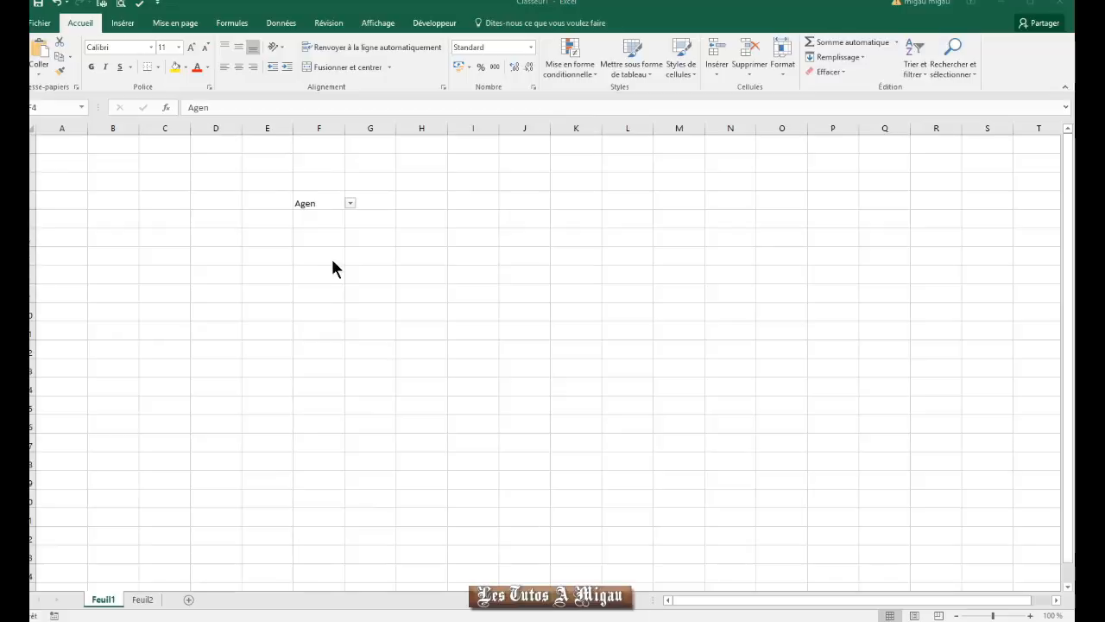
{"action": "left_click", "coordinate": [322, 199]}
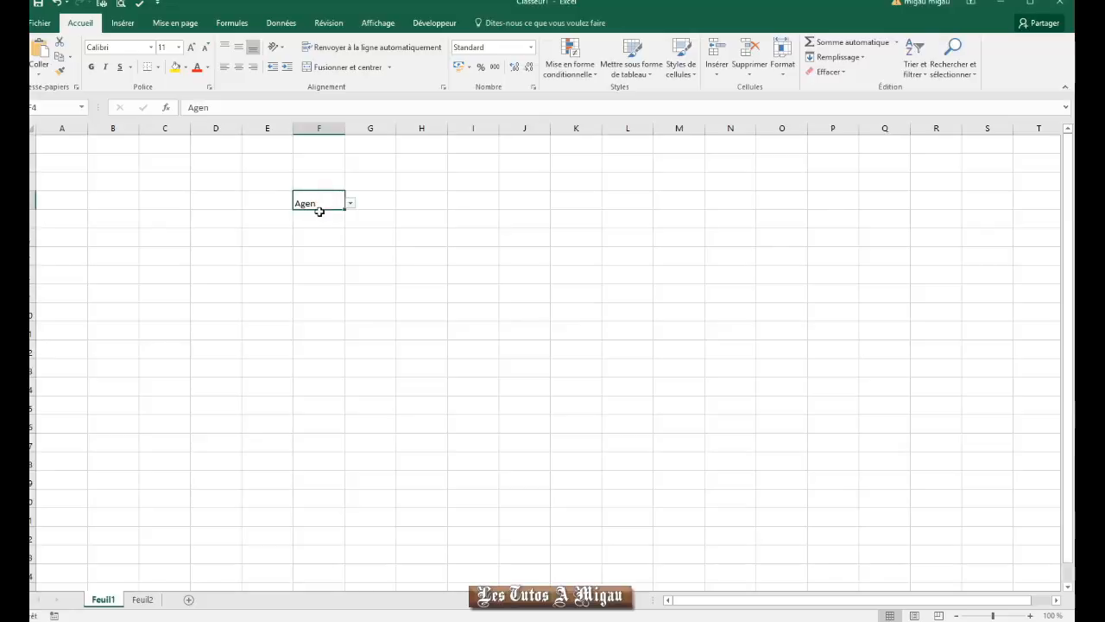
{"action": "key", "text": "Delete"}
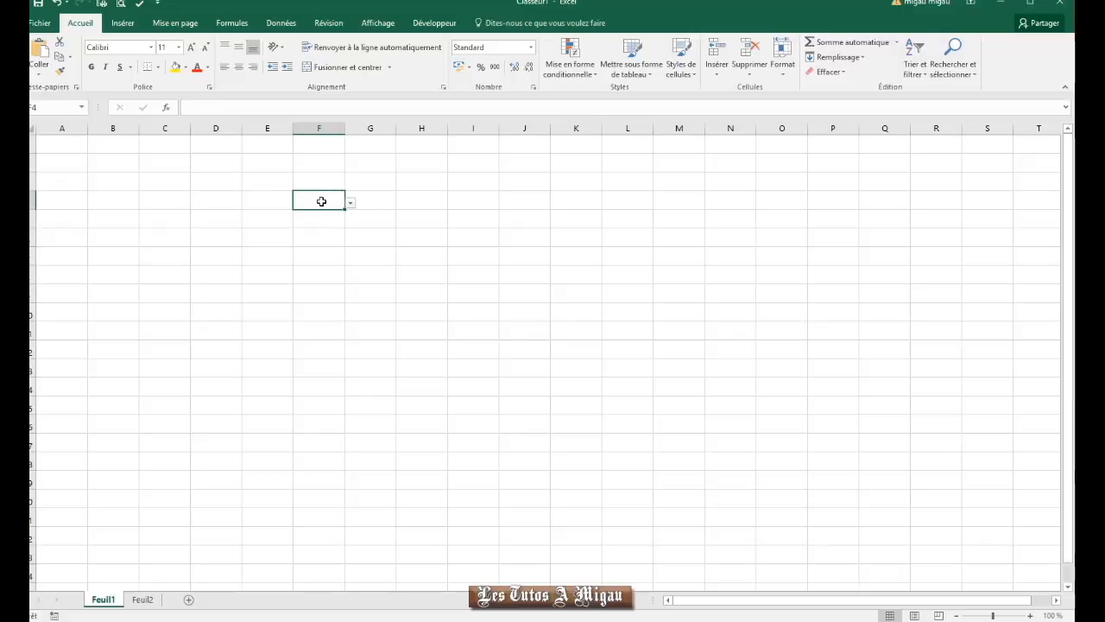
Step: Look through the cities offered by the dropdown list in cell F4 without choosing one
{"action": "left_click", "coordinate": [348, 204]}
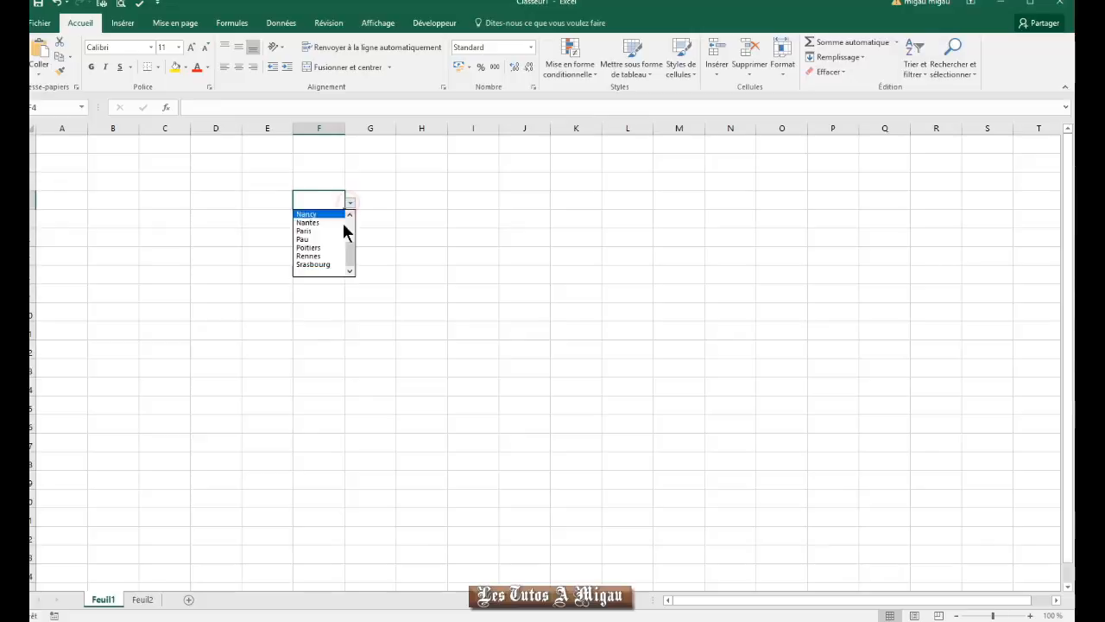
{"action": "left_click_drag", "start_coordinate": [349, 248], "coordinate": [347, 210]}
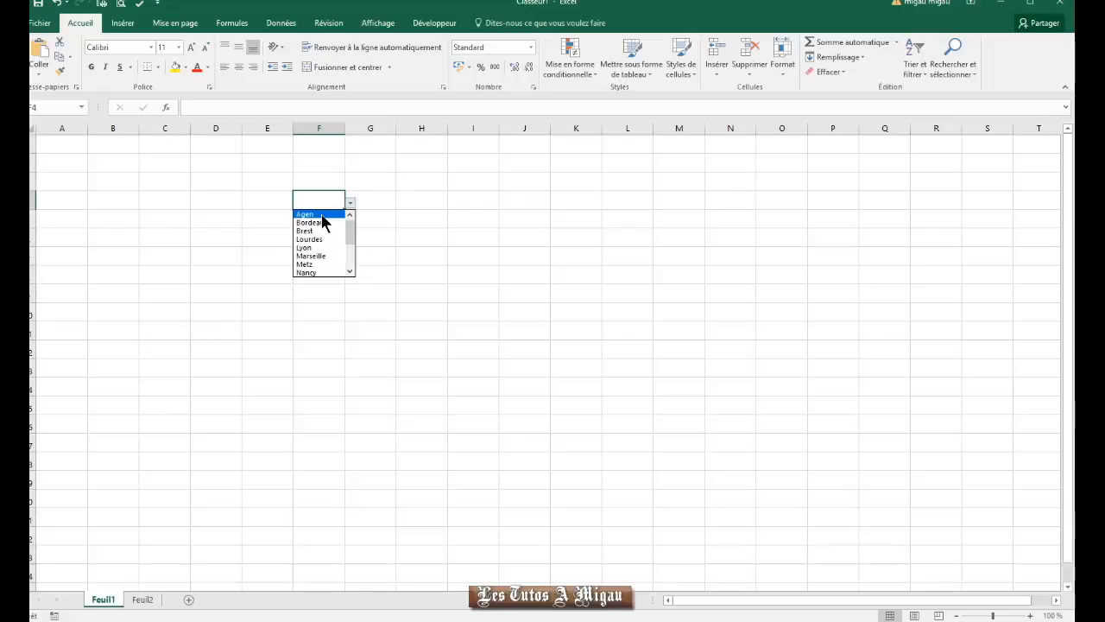
{"action": "left_click", "coordinate": [320, 315]}
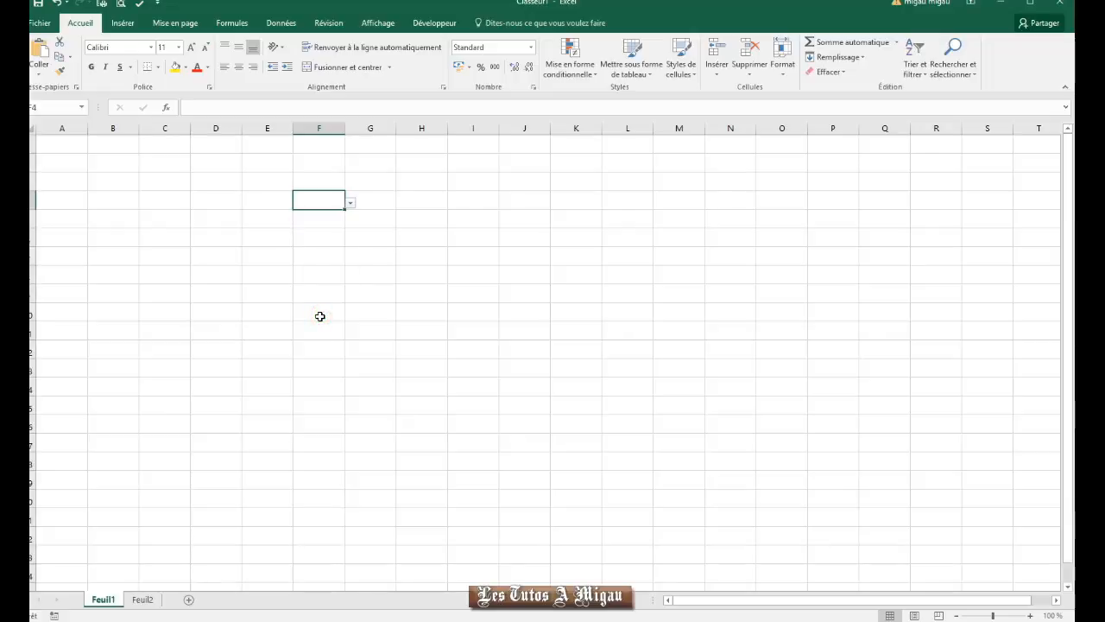